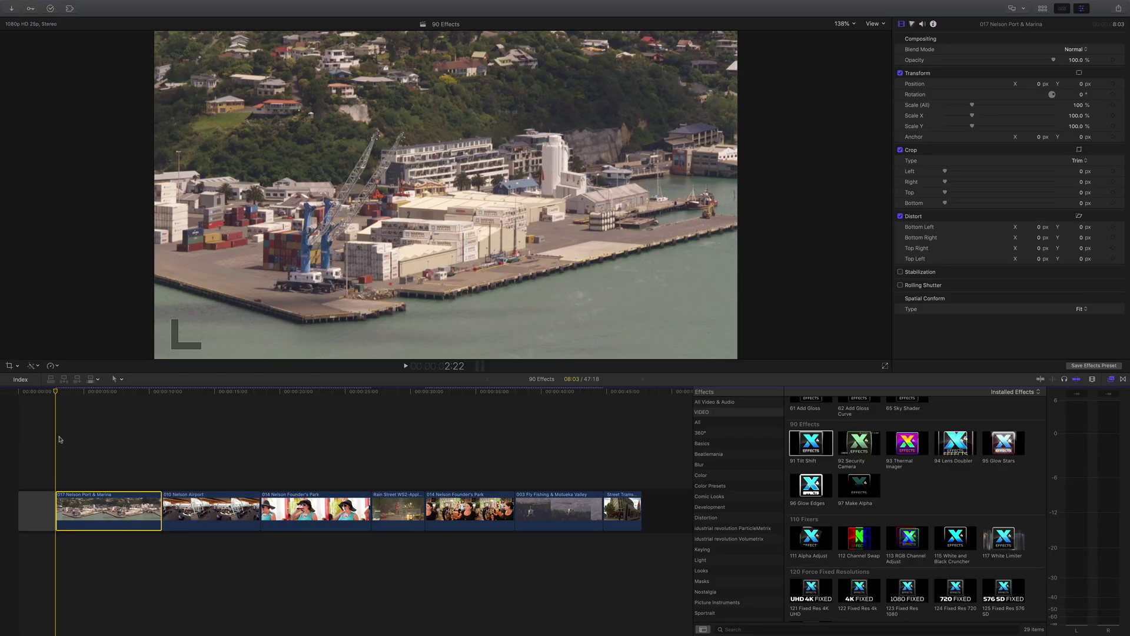
# Step: Apply Tilt Shift to the harbour clip, lowering the focus band onto the foreground containers
pyautogui.moveTo(59, 394)
pyautogui.mouseDown()
pyautogui.moveTo(419, 425)
pyautogui.moveTo(70, 455)
pyautogui.mouseUp()
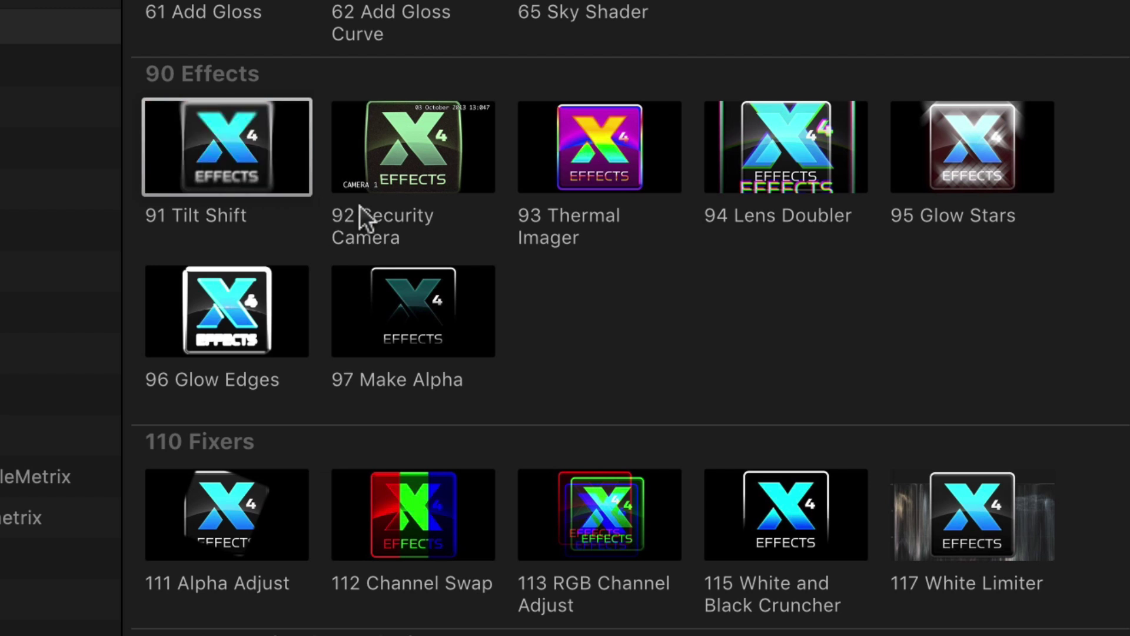
pyautogui.moveTo(239, 151); pyautogui.dragTo(106, 510)
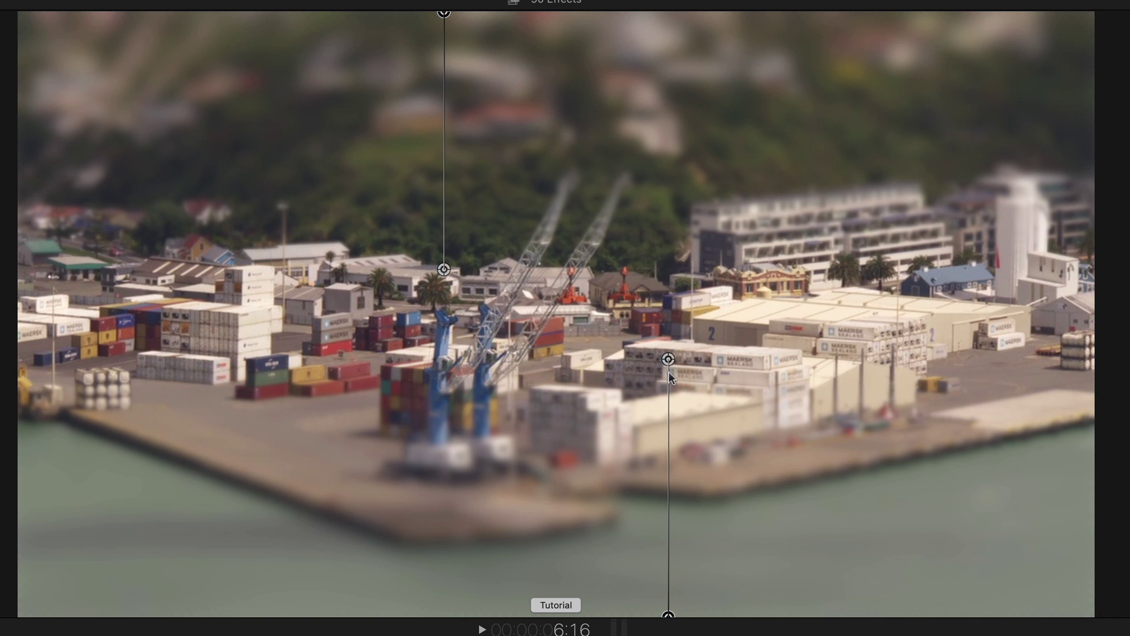
pyautogui.moveTo(668, 359)
pyautogui.mouseDown()
pyautogui.moveTo(666, 496)
pyautogui.moveTo(671, 465)
pyautogui.mouseUp()
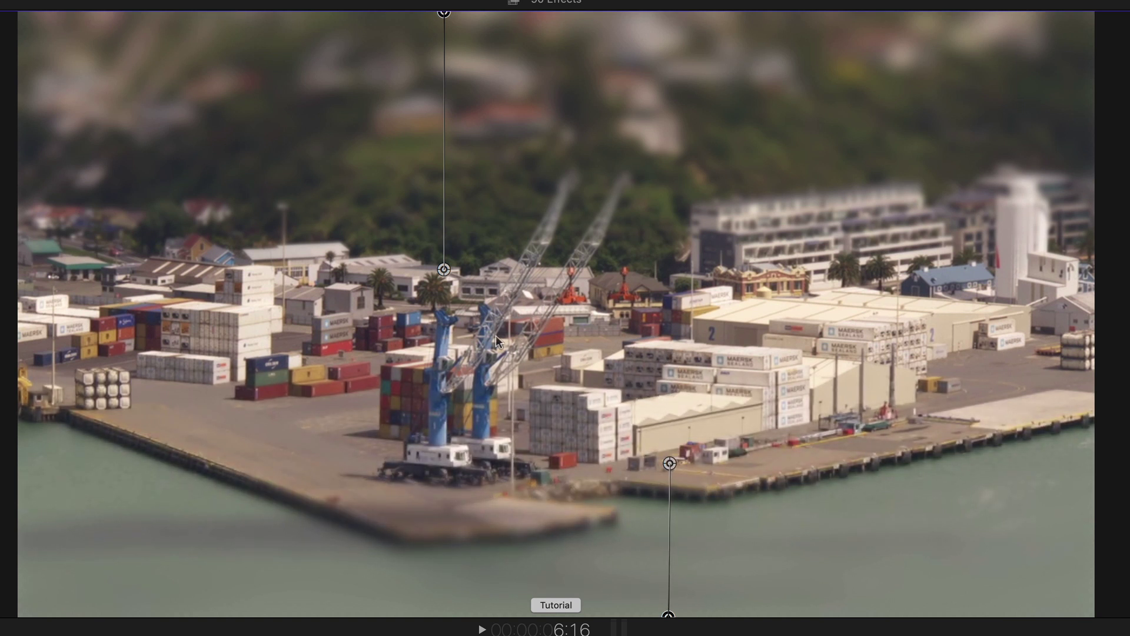
pyautogui.moveTo(448, 271); pyautogui.dragTo(450, 296)
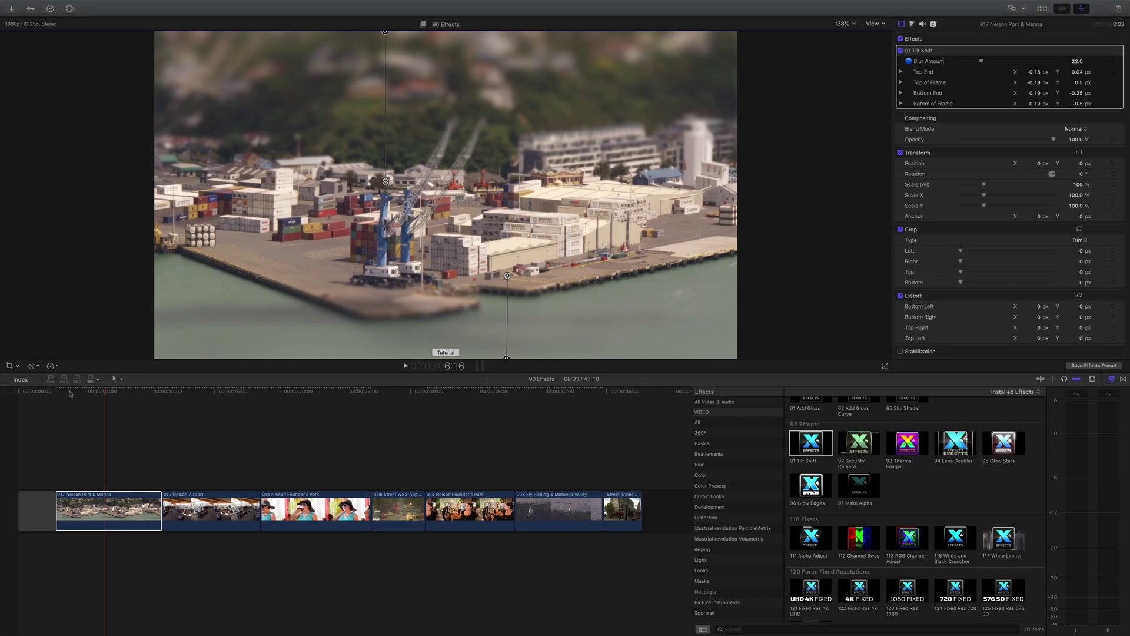
# Step: Play back the harbour clip to preview the tilt-shift blur
pyautogui.click(70, 393)
pyautogui.press('space')
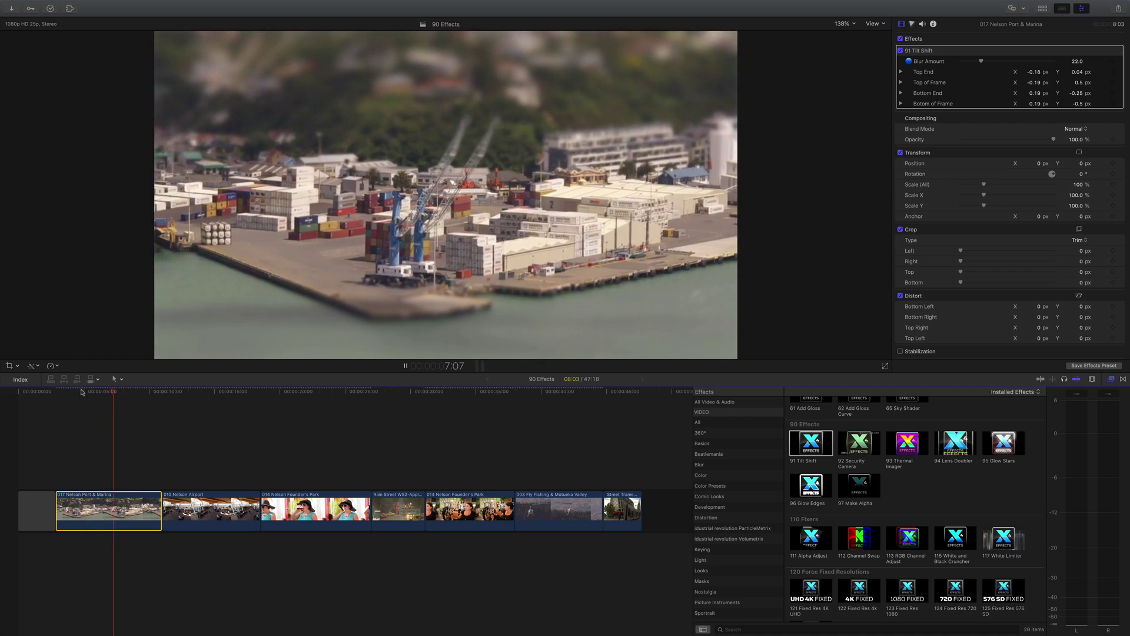
pyautogui.press('space')
pyautogui.click(106, 393)
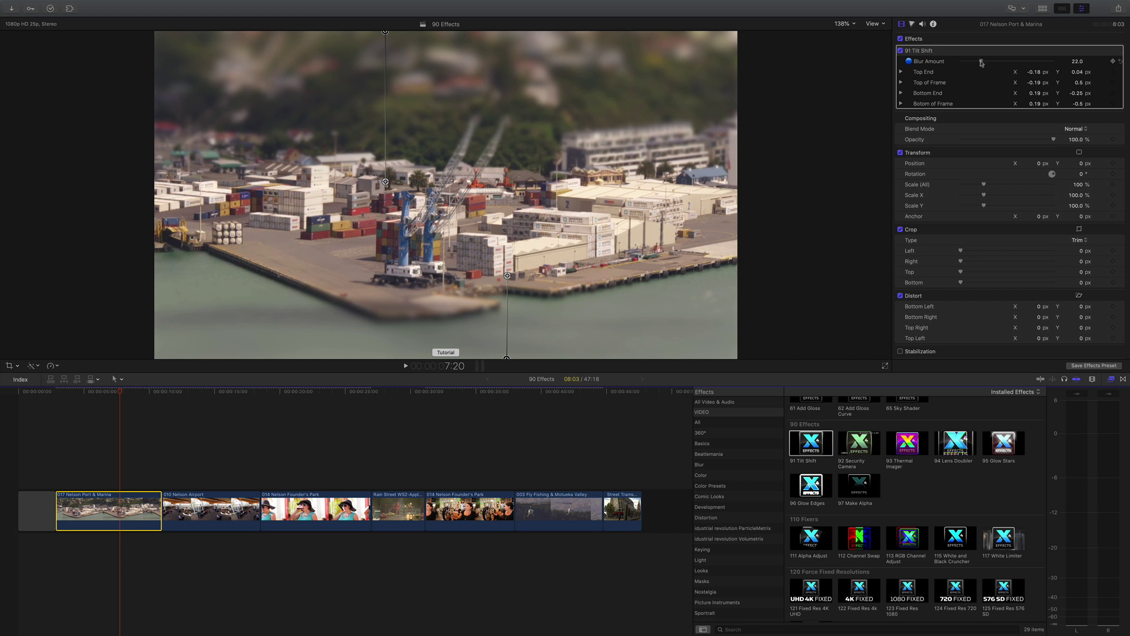
# Step: Lower the Tilt Shift Blur Amount to about 10.51 and play the clip to check it
pyautogui.moveTo(980, 61)
pyautogui.mouseDown()
pyautogui.moveTo(1057, 62)
pyautogui.moveTo(971, 62)
pyautogui.mouseUp()
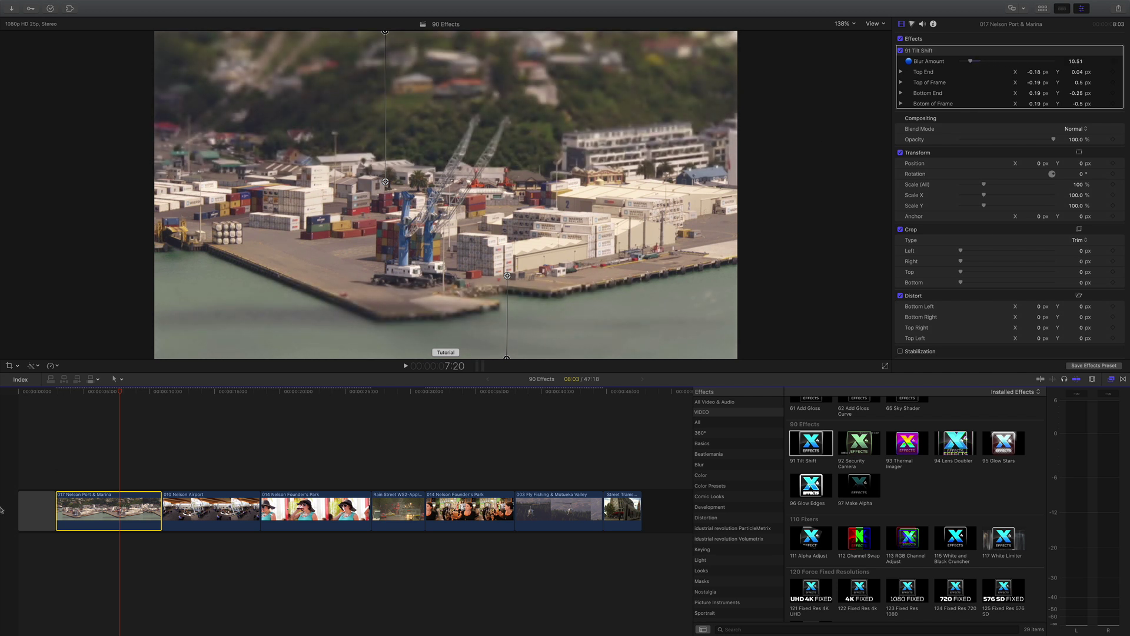
pyautogui.click(80, 390)
pyautogui.press('space')
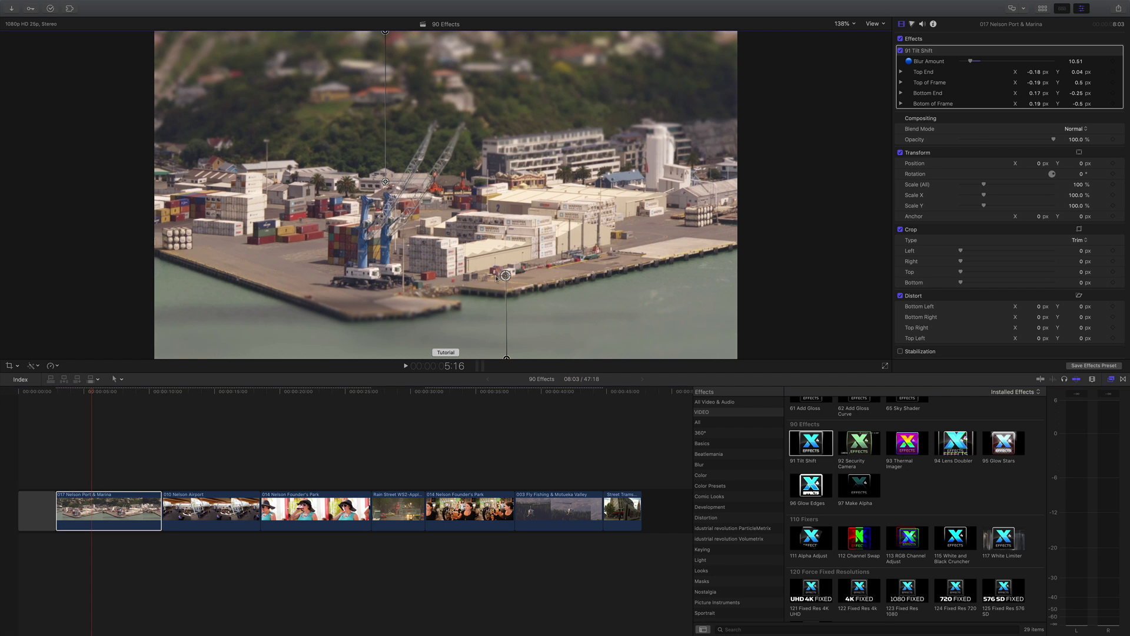
# Step: Angle the focus band diagonally along the pier and play back to review
pyautogui.moveTo(507, 276); pyautogui.dragTo(453, 278)
pyautogui.moveTo(399, 180); pyautogui.dragTo(422, 166)
pyautogui.moveTo(453, 278); pyautogui.dragTo(470, 280)
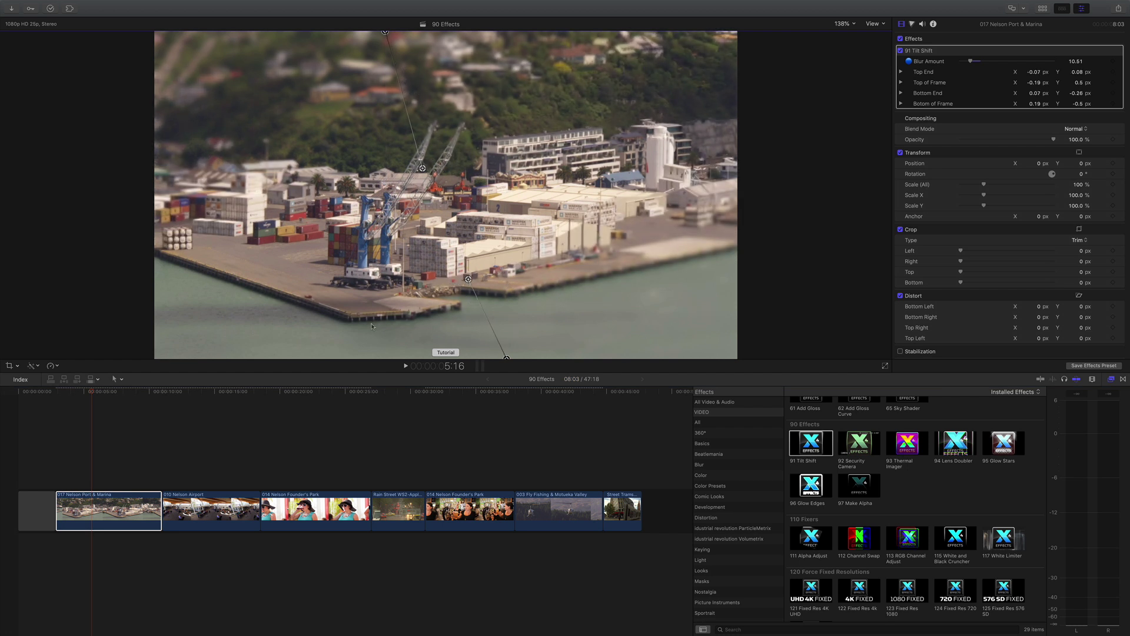
pyautogui.press('space')
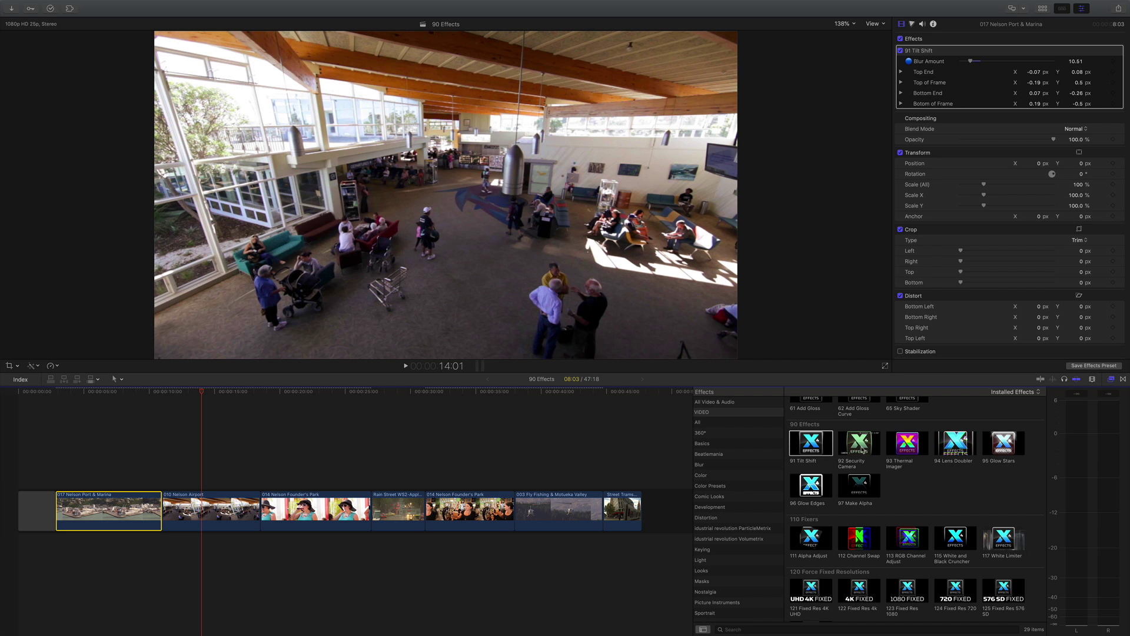
# Step: Apply Security Camera to the Nelson Airport clip and preview its green CCTV look
pyautogui.moveTo(858, 446); pyautogui.dragTo(212, 508)
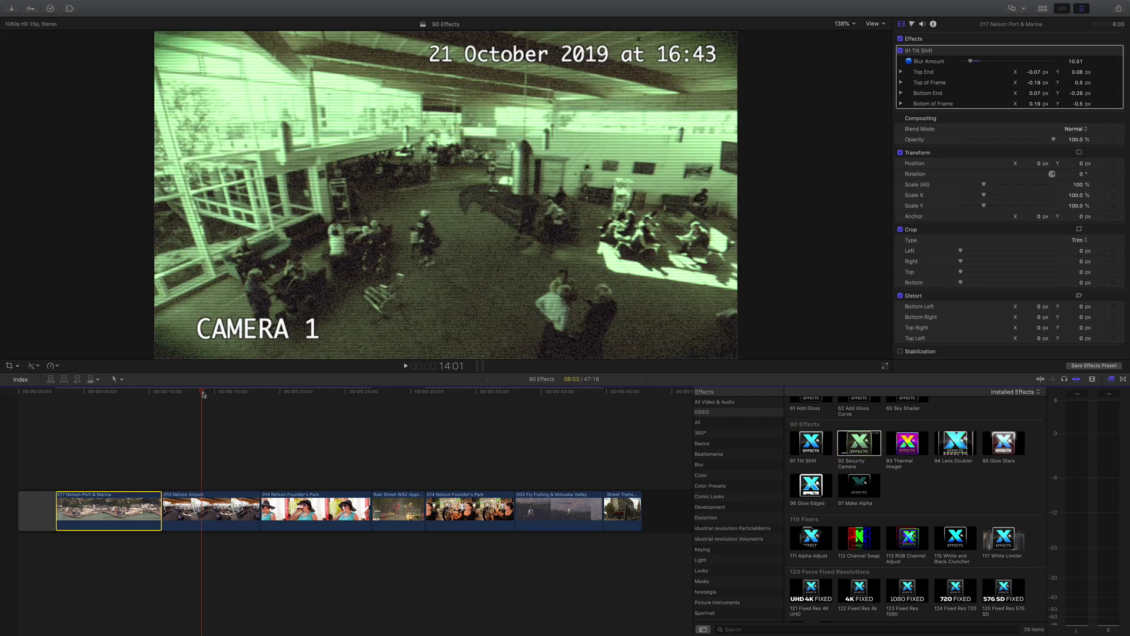
pyautogui.press('space')
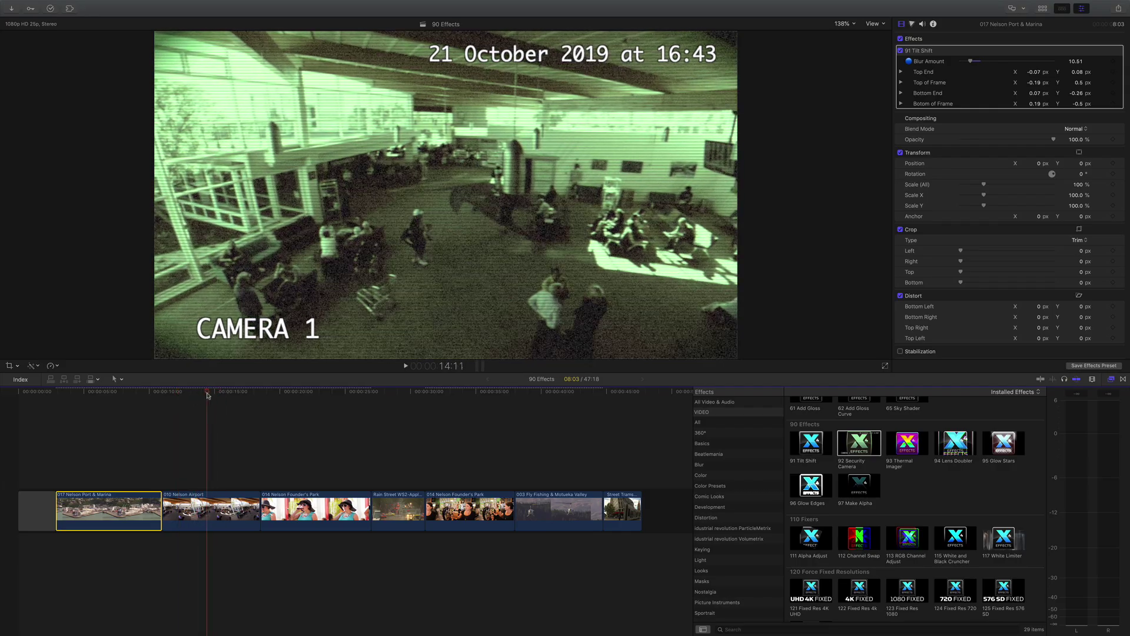
pyautogui.press('space')
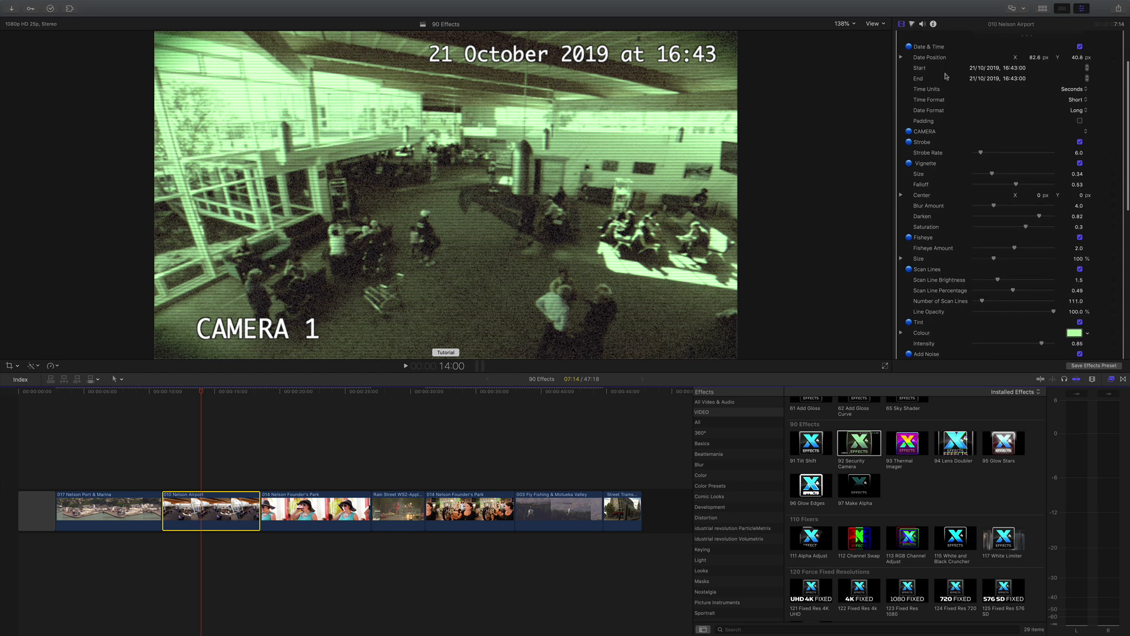
pyautogui.scroll(4, 945, 77)
pyautogui.scroll(1, 948, 82)
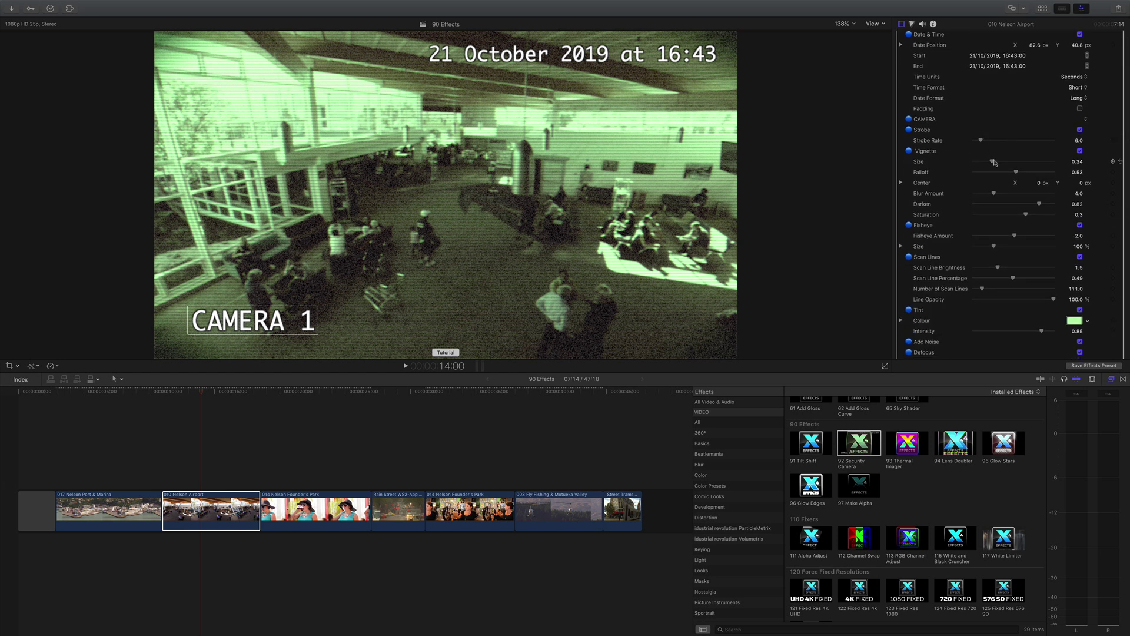
# Step: Enlarge the security-camera vignette to about 0.58 and play the airport clip to preview
pyautogui.moveTo(991, 163); pyautogui.dragTo(1003, 165)
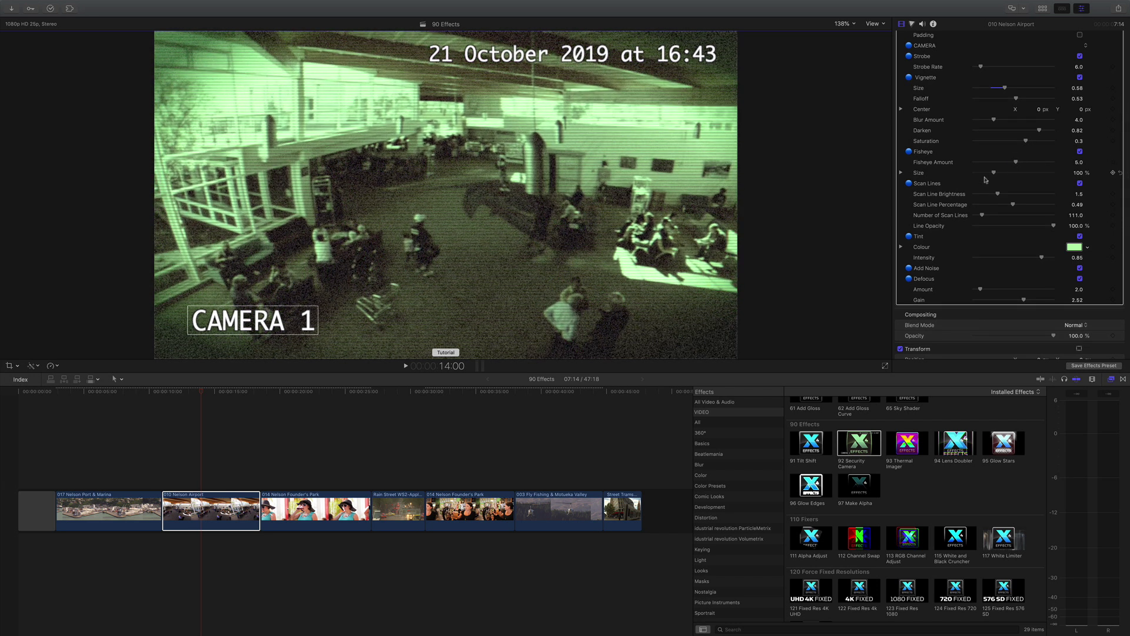
pyautogui.scroll(-1, 941, 172)
pyautogui.scroll(-3, 940, 172)
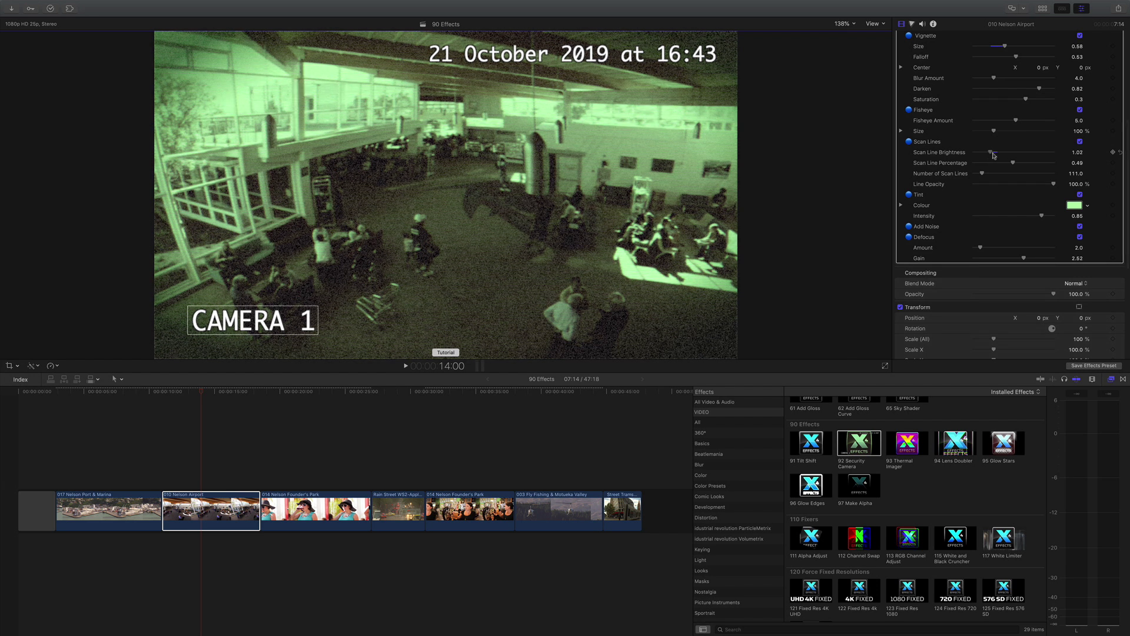
pyautogui.moveTo(997, 153); pyautogui.dragTo(1014, 154)
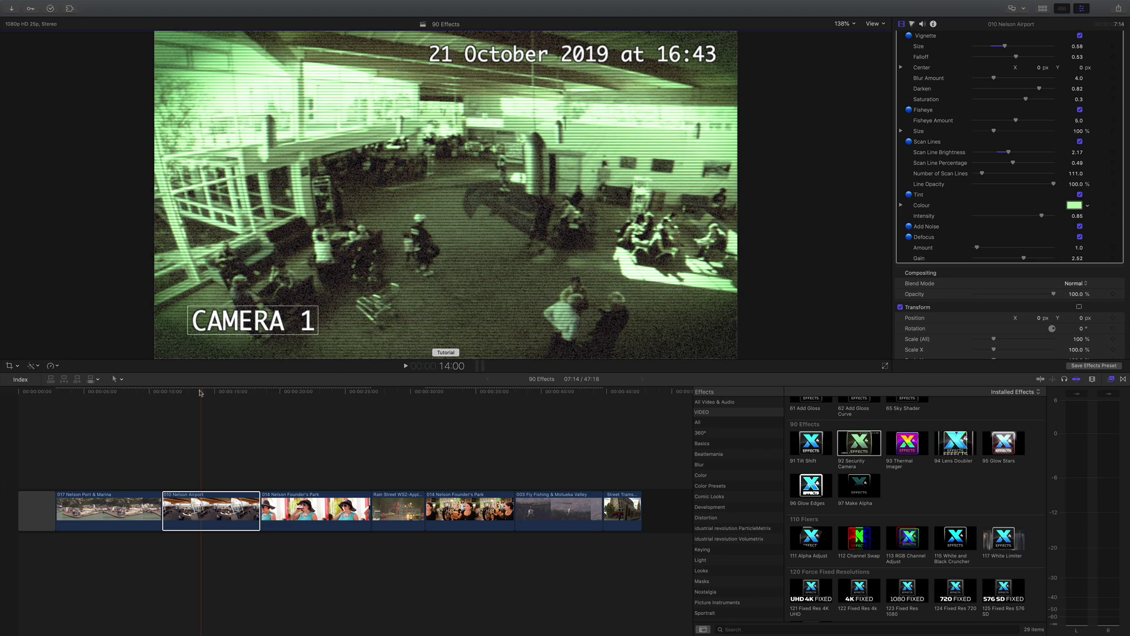
pyautogui.moveTo(200, 392); pyautogui.dragTo(172, 392)
pyautogui.press('space')
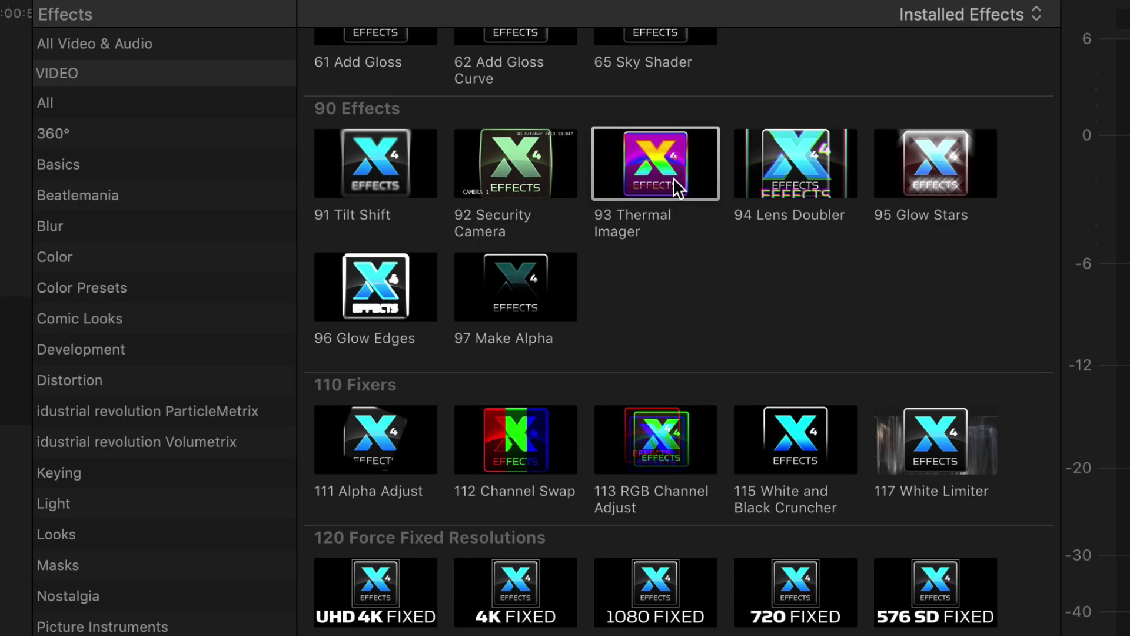
# Step: Apply Thermal Imager to the Founder's Park clip with Luminance mapping and 42° offset, viewed full screen
pyautogui.moveTo(675, 185); pyautogui.dragTo(320, 498)
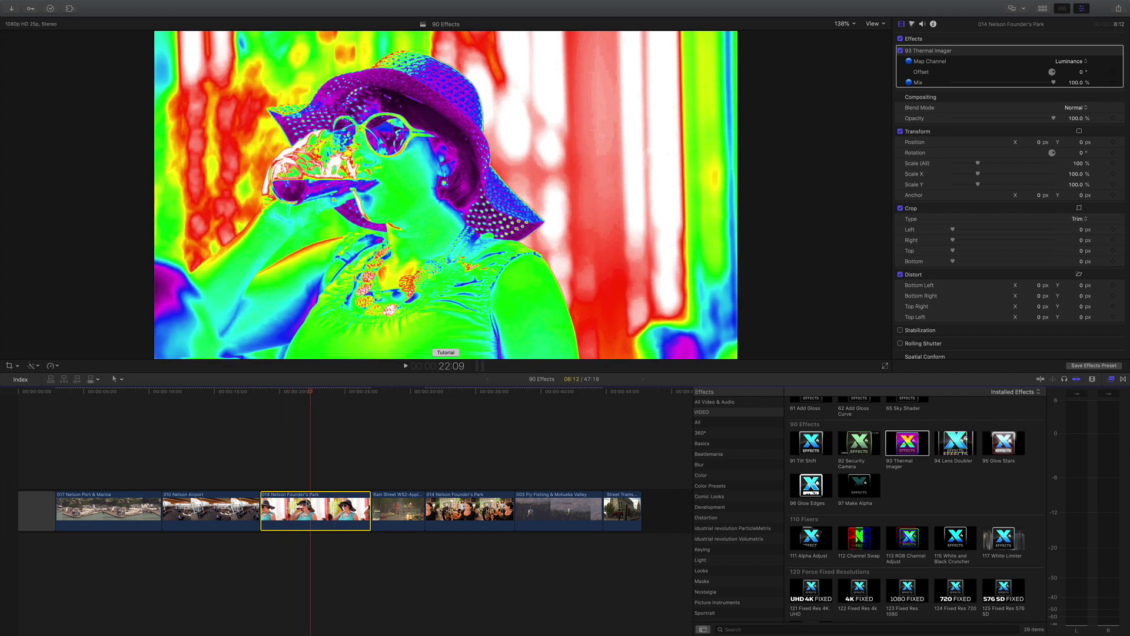
pyautogui.click(1077, 64)
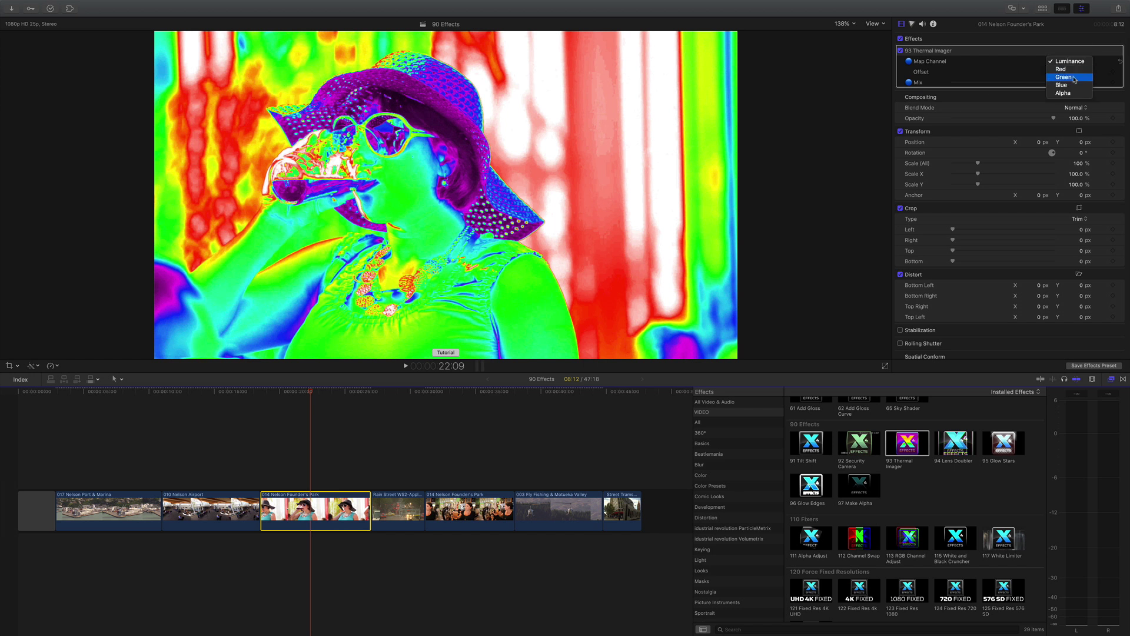
pyautogui.click(1013, 66)
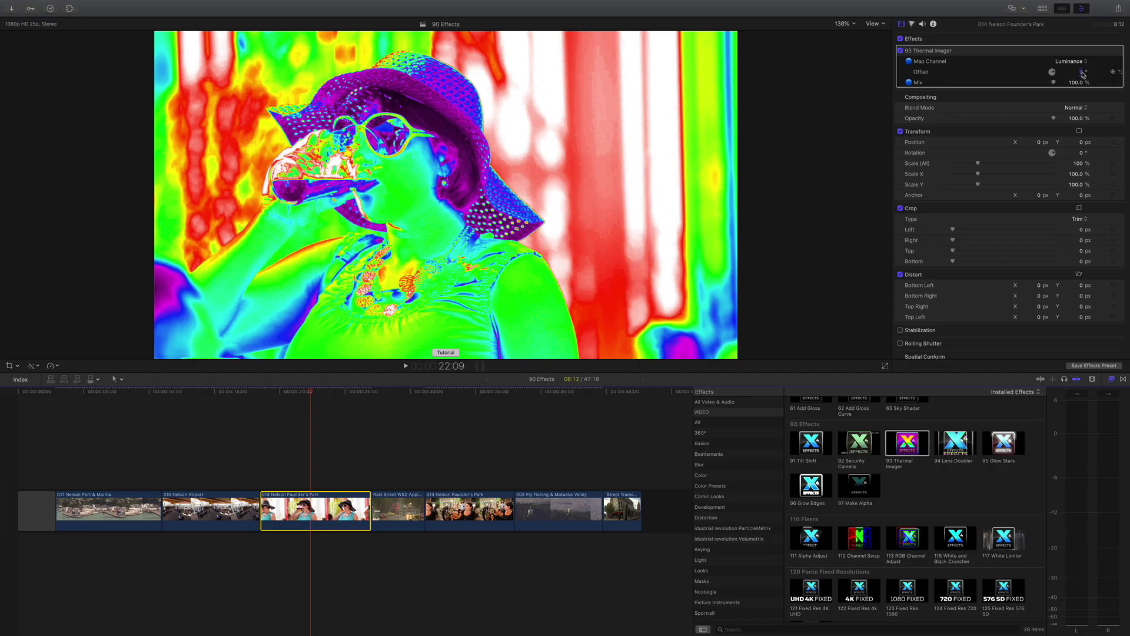
pyautogui.moveTo(1081, 71); pyautogui.dragTo(1094, 72)
pyautogui.press('super+shift+f')
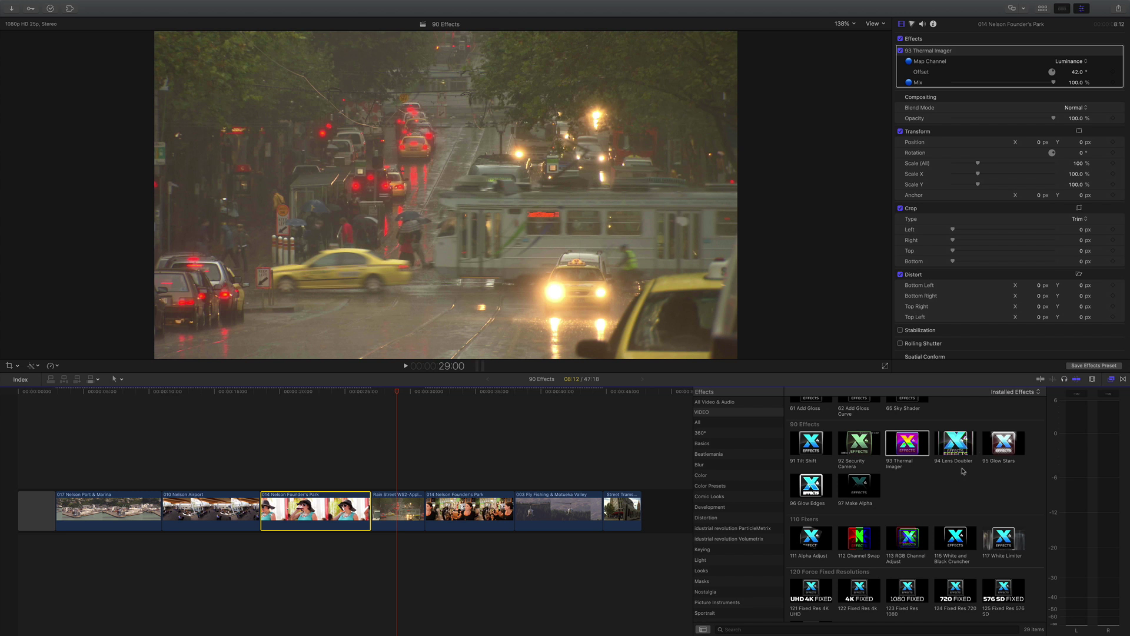
# Step: Apply Lens Doubler to the Rain Street clip and scrub it to preview the doubling
pyautogui.moveTo(962, 471); pyautogui.dragTo(398, 510)
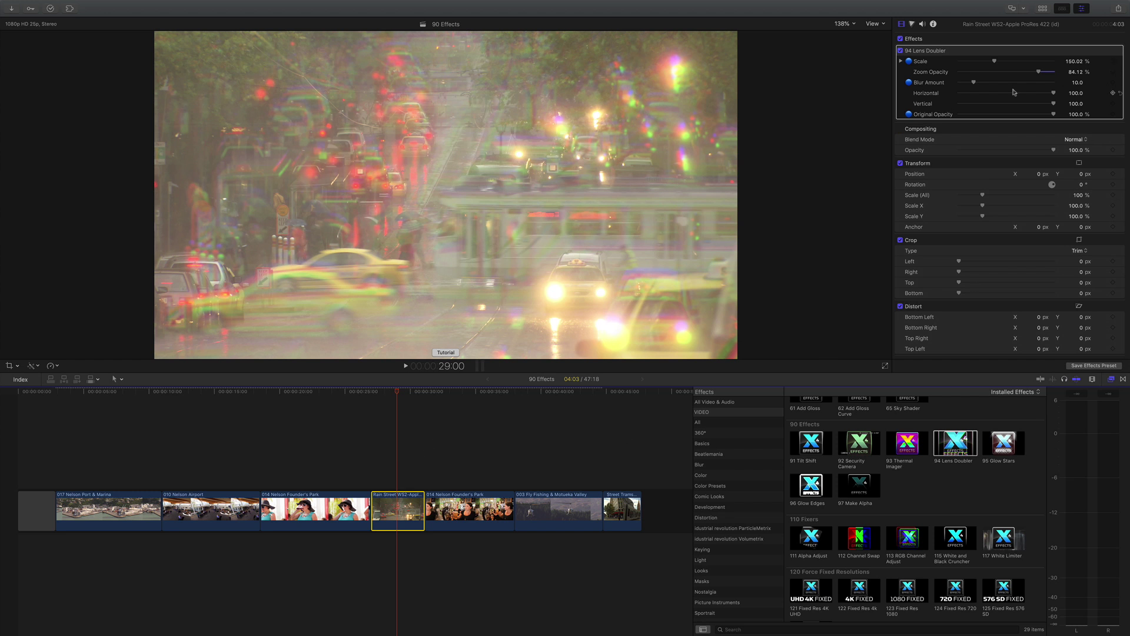
pyautogui.moveTo(398, 396); pyautogui.dragTo(405, 398)
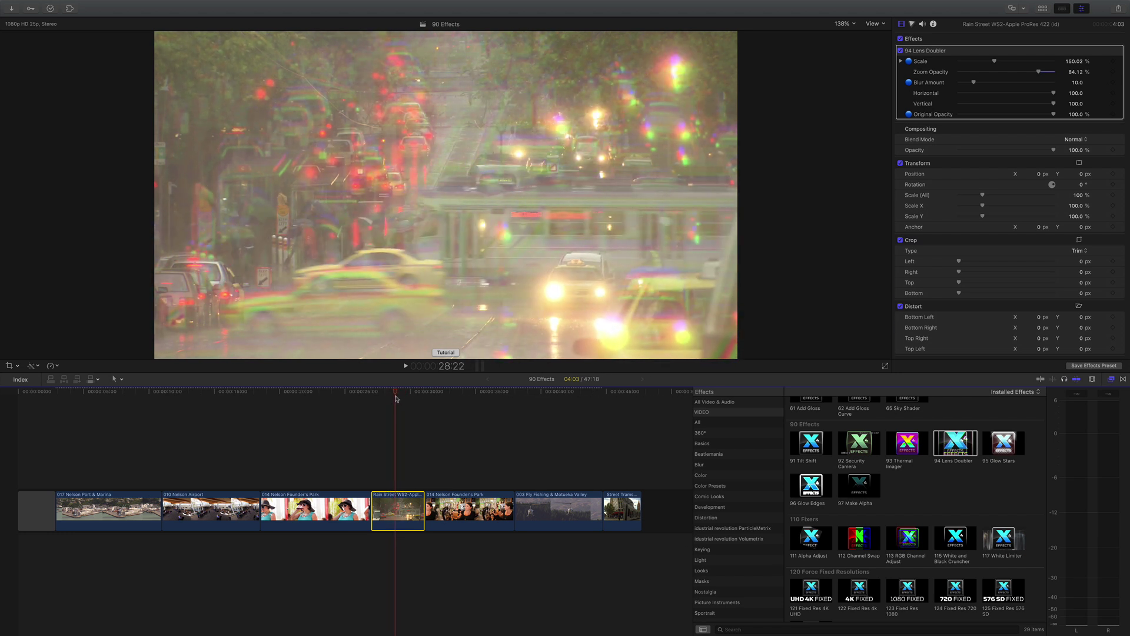
pyautogui.moveTo(404, 399); pyautogui.dragTo(394, 482)
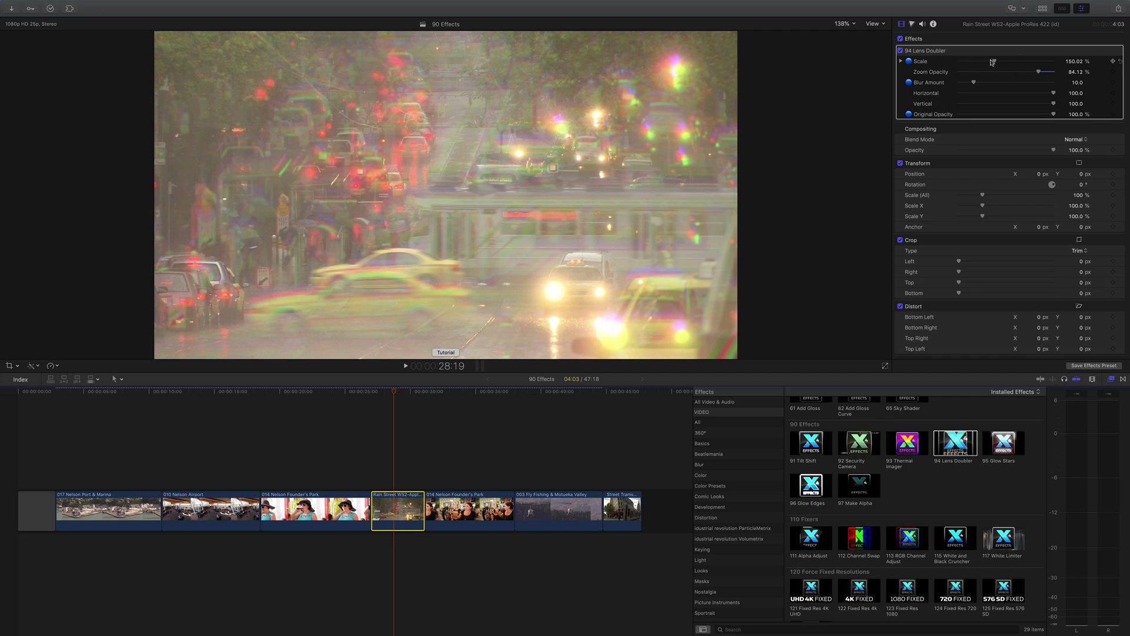
# Step: Lower the Lens Doubler scale and zoom opacity, raise blur to 13, and review
pyautogui.moveTo(993, 62); pyautogui.dragTo(978, 74)
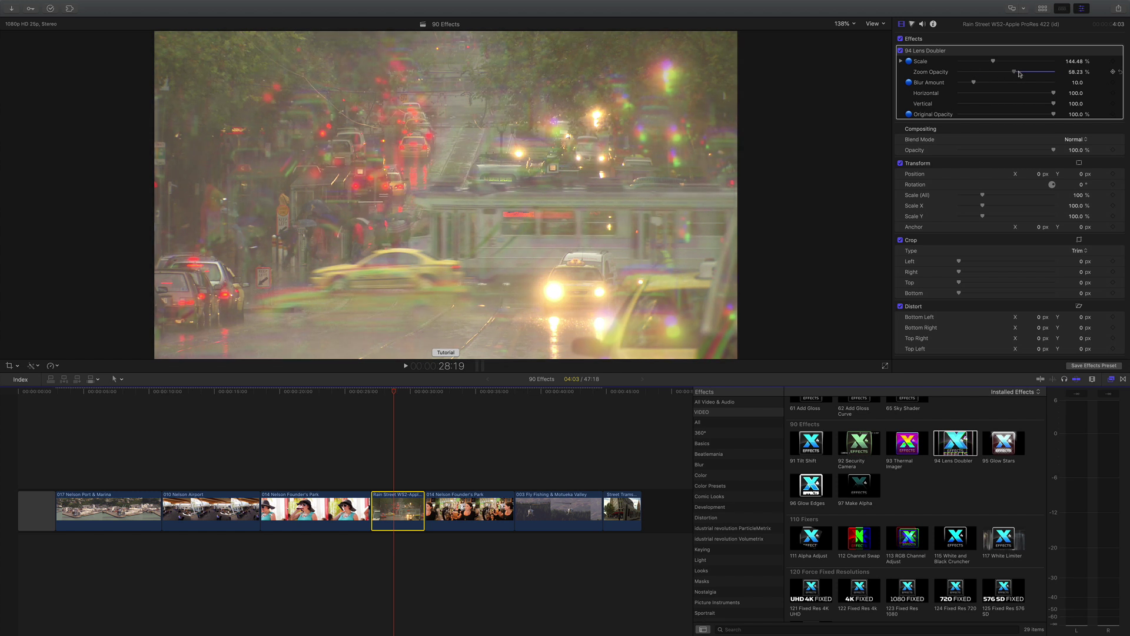
pyautogui.moveTo(1018, 75); pyautogui.dragTo(1028, 112)
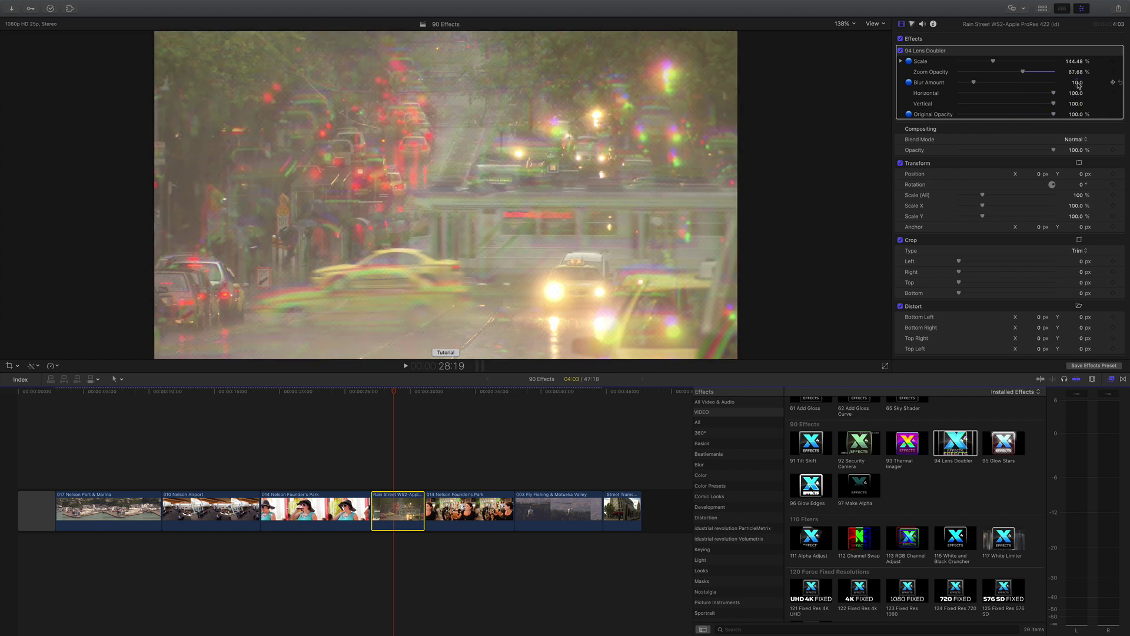
pyautogui.moveTo(976, 82)
pyautogui.mouseDown()
pyautogui.moveTo(1042, 83)
pyautogui.moveTo(977, 82)
pyautogui.mouseUp()
pyautogui.moveTo(402, 394)
pyautogui.mouseDown()
pyautogui.moveTo(382, 394)
pyautogui.moveTo(422, 394)
pyautogui.moveTo(387, 394)
pyautogui.mouseUp()
pyautogui.press('space')
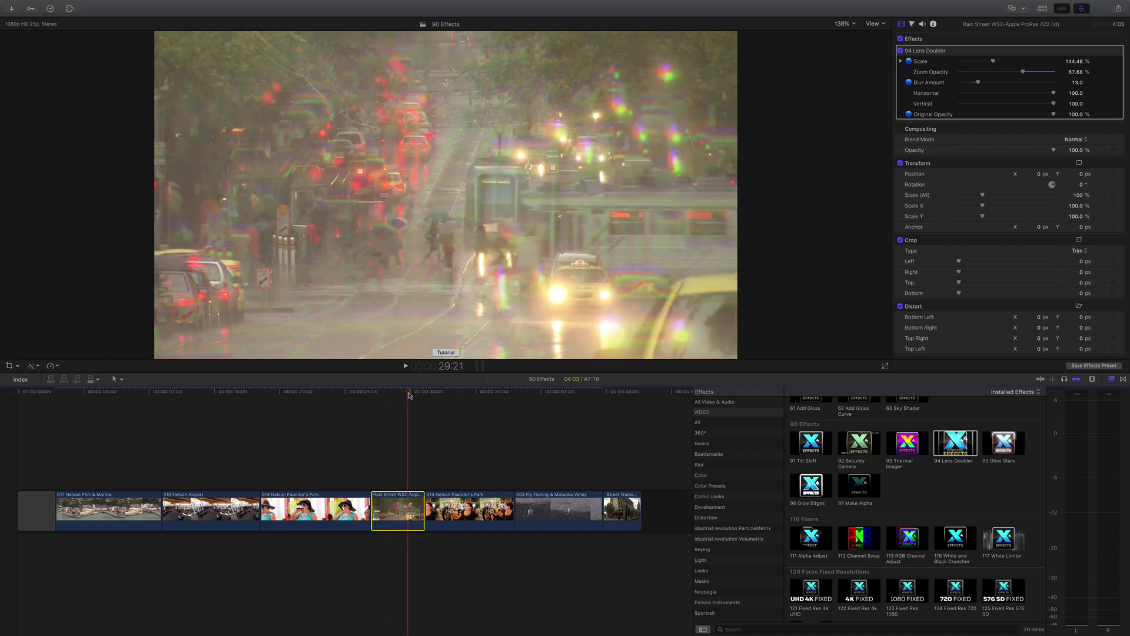
# Step: Preview the beer-pouring clip by stepping back and playing through it
pyautogui.press('Left')
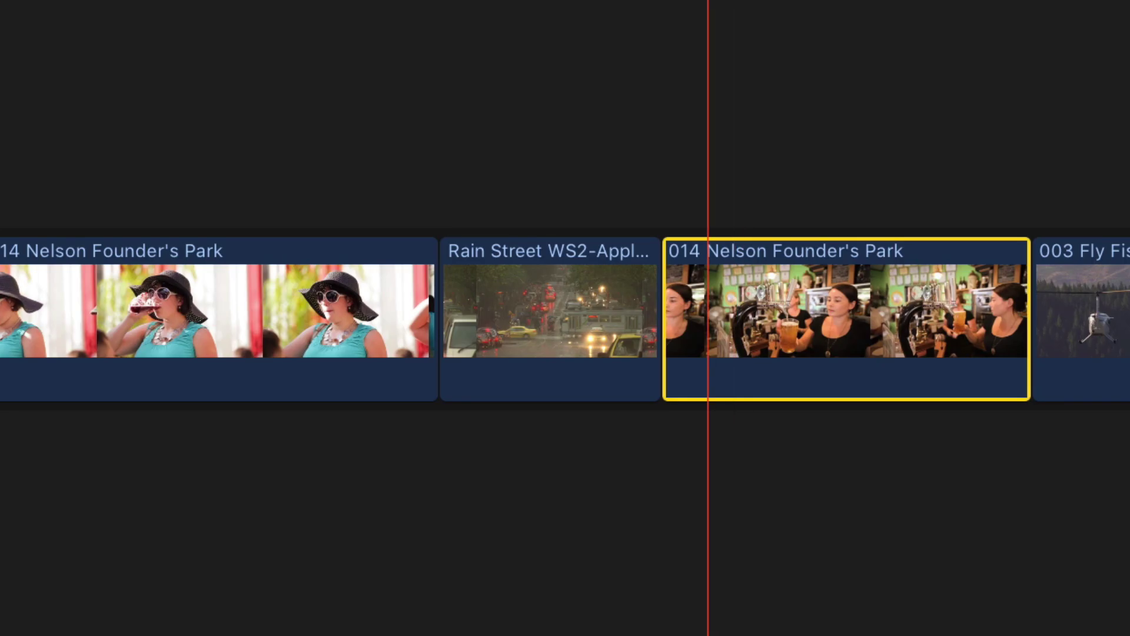
pyautogui.press('space')
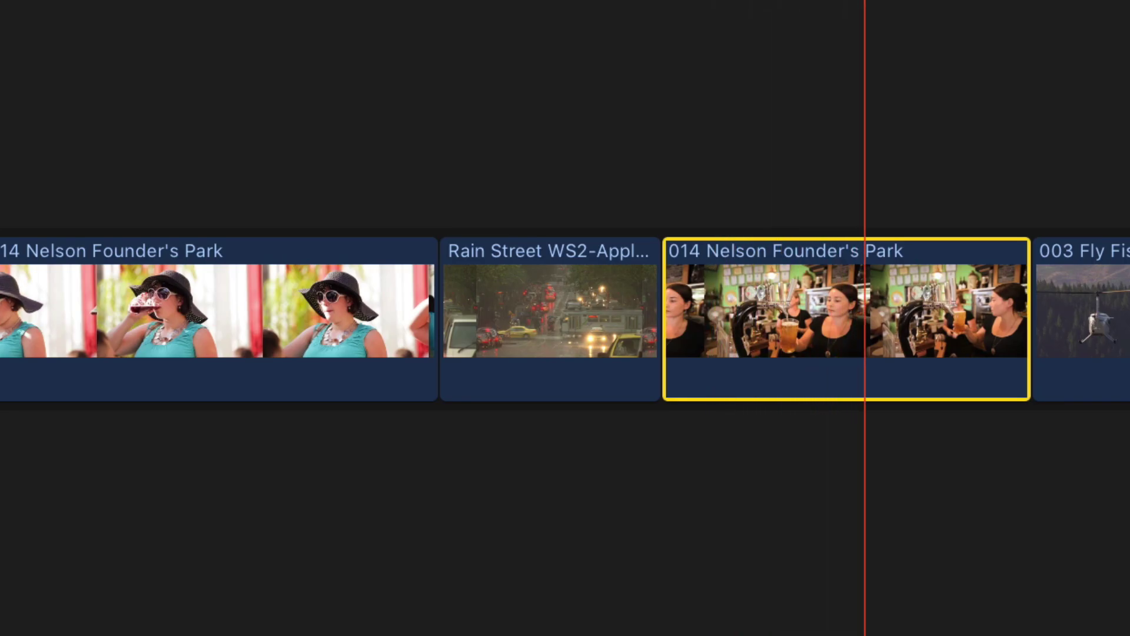
pyautogui.press('j')
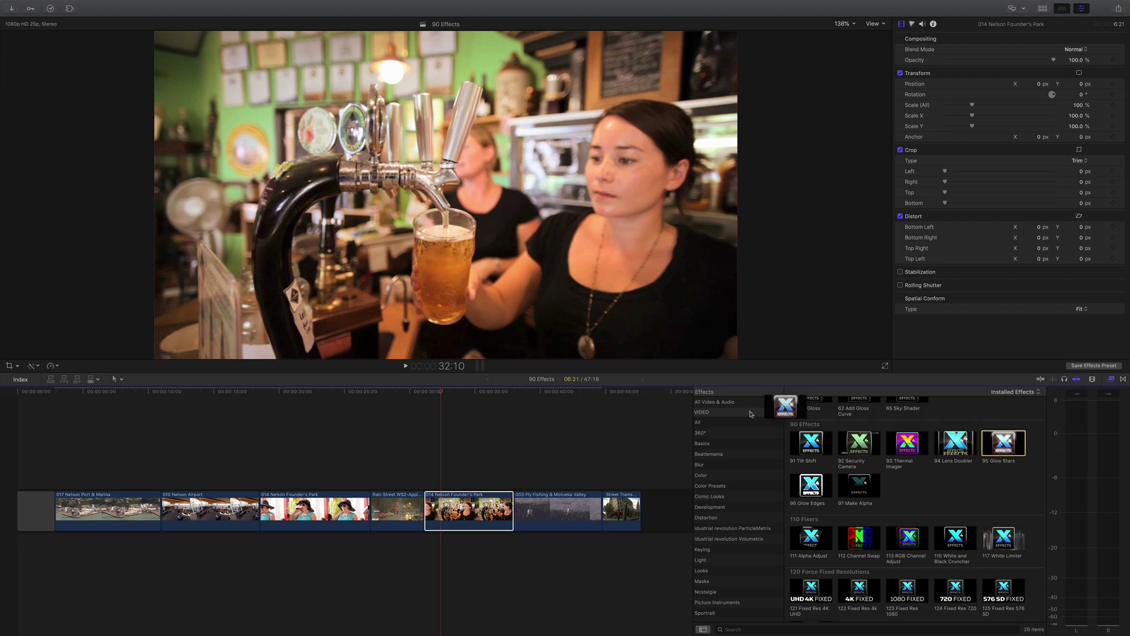
# Step: Apply Glow Stars to the beer-pouring clip with its threshold raised to 0.75
pyautogui.moveTo(992, 460); pyautogui.dragTo(464, 508)
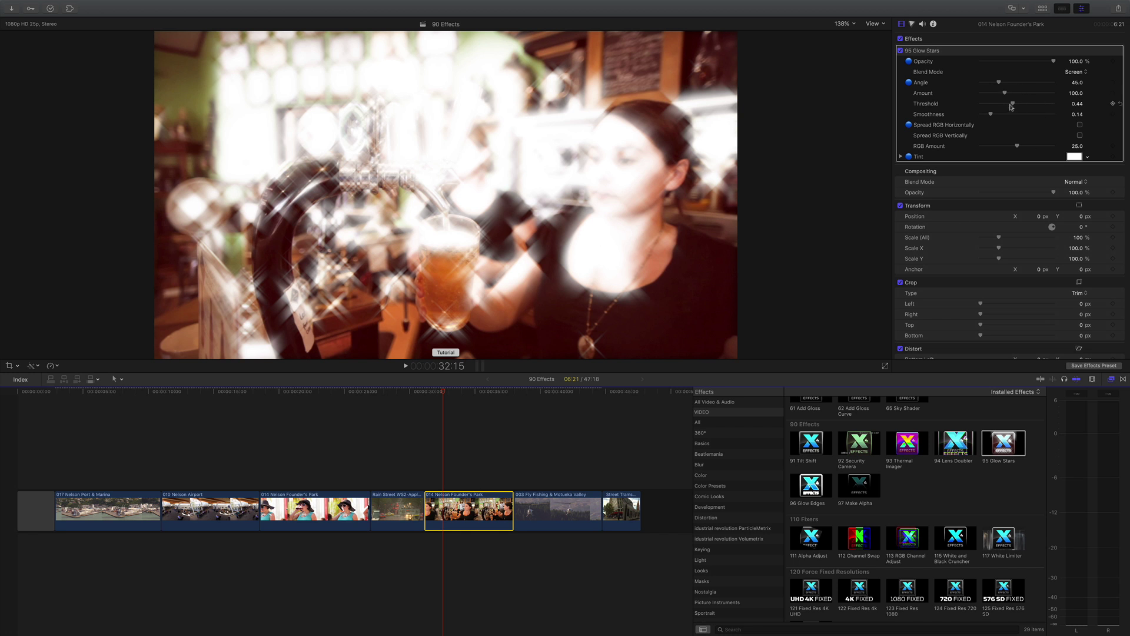
pyautogui.moveTo(1011, 105); pyautogui.dragTo(1043, 106)
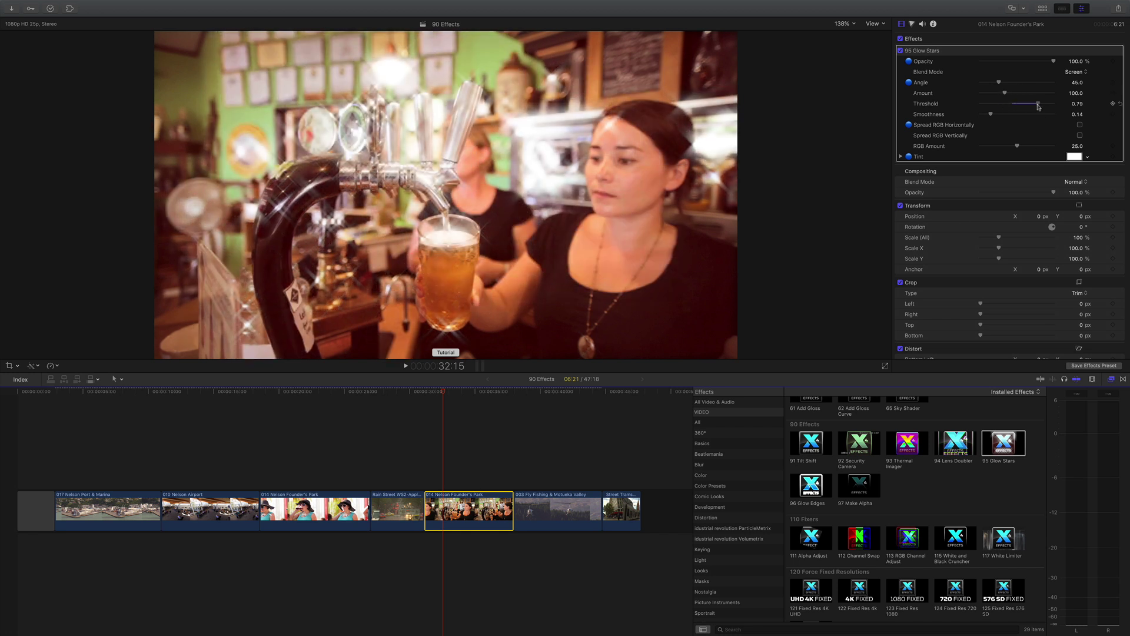
pyautogui.moveTo(1042, 106); pyautogui.dragTo(1041, 107)
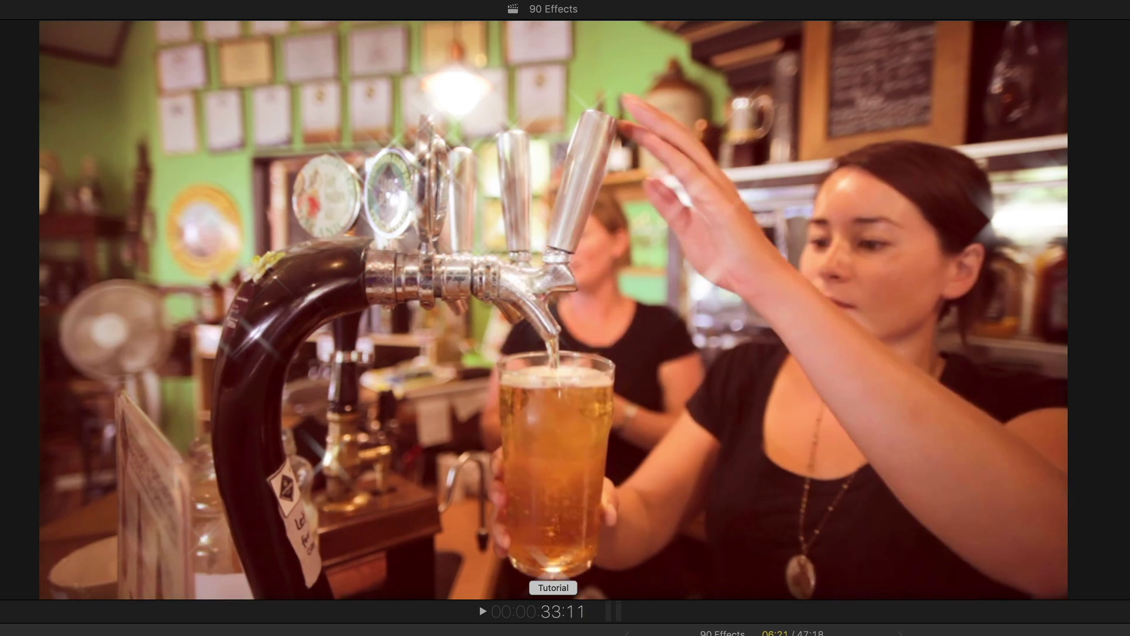
pyautogui.press('j')
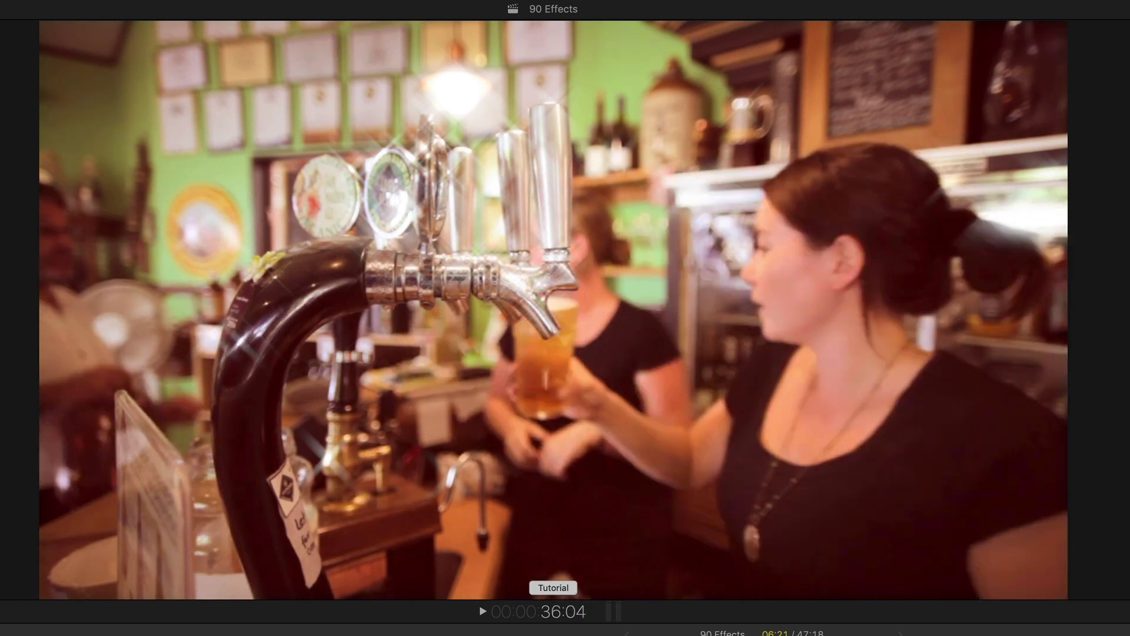
pyautogui.press('l')
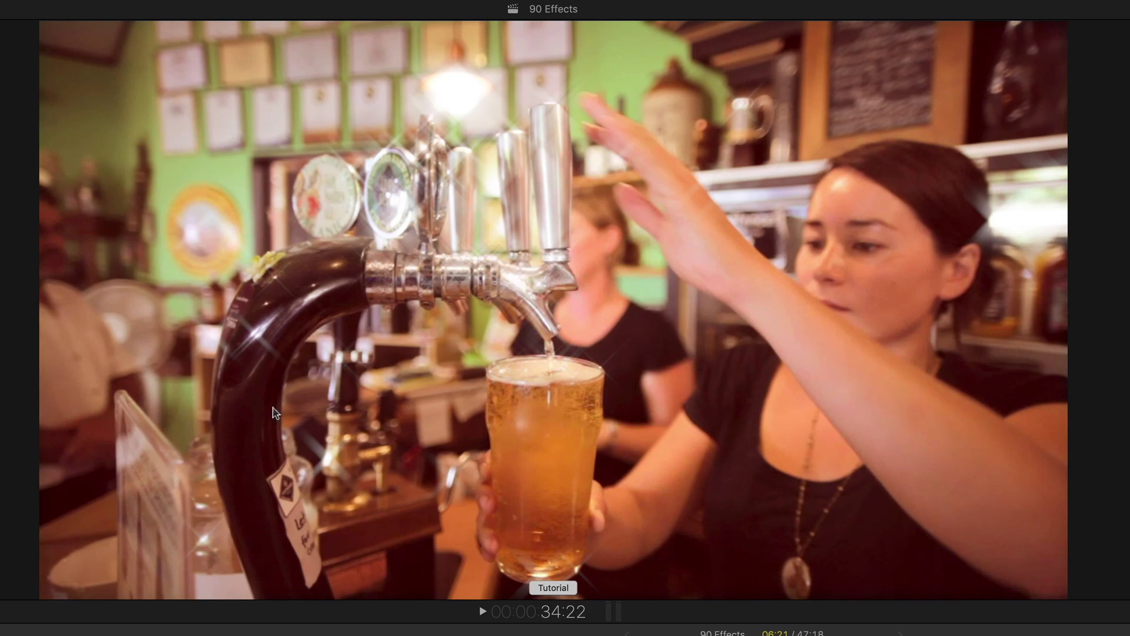
pyautogui.press('Escape')
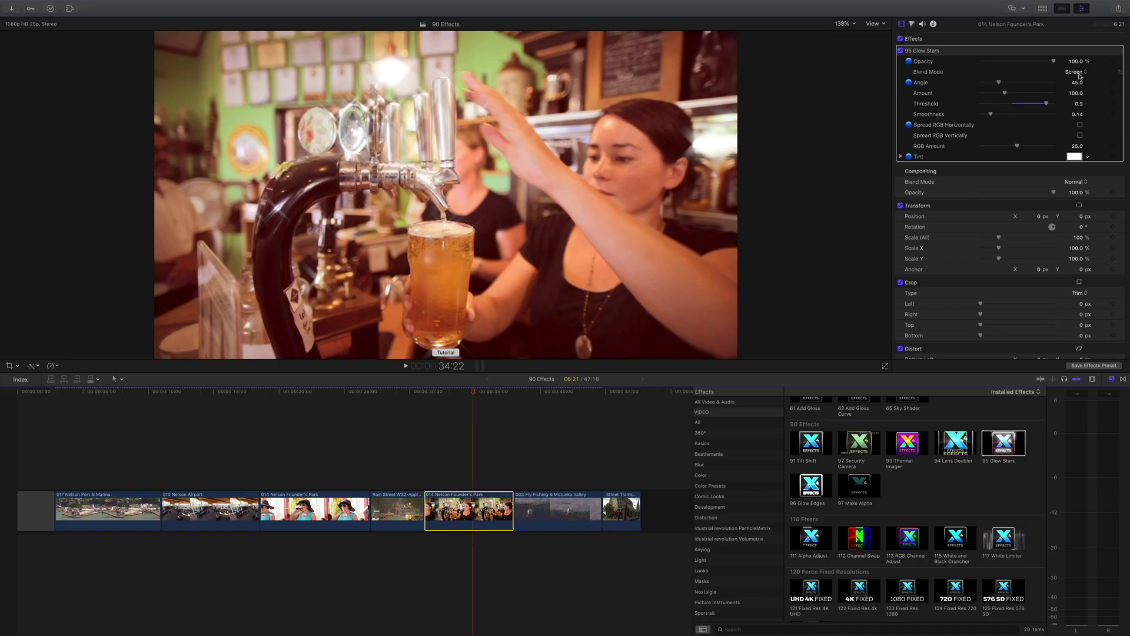
# Step: Adjust the Glow Stars opacity and ray angle, and tint the stars orange
pyautogui.moveTo(1064, 67); pyautogui.dragTo(1050, 64)
pyautogui.moveTo(998, 82)
pyautogui.mouseDown()
pyautogui.moveTo(989, 85)
pyautogui.moveTo(1036, 85)
pyautogui.moveTo(1028, 123)
pyautogui.mouseUp()
pyautogui.click(1074, 157)
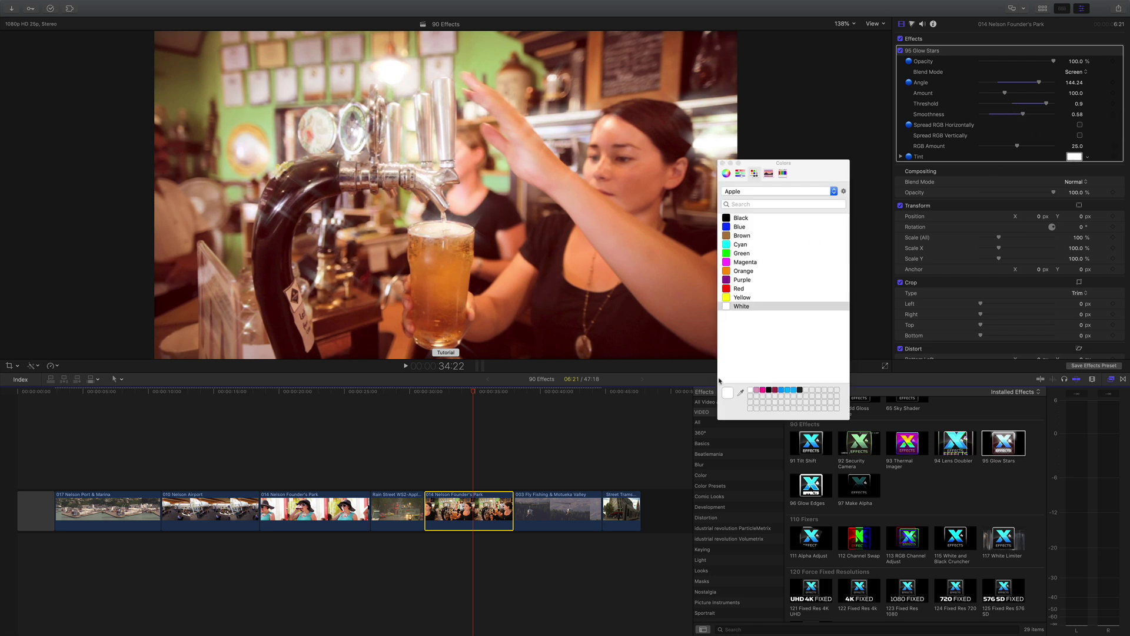
pyautogui.click(741, 395)
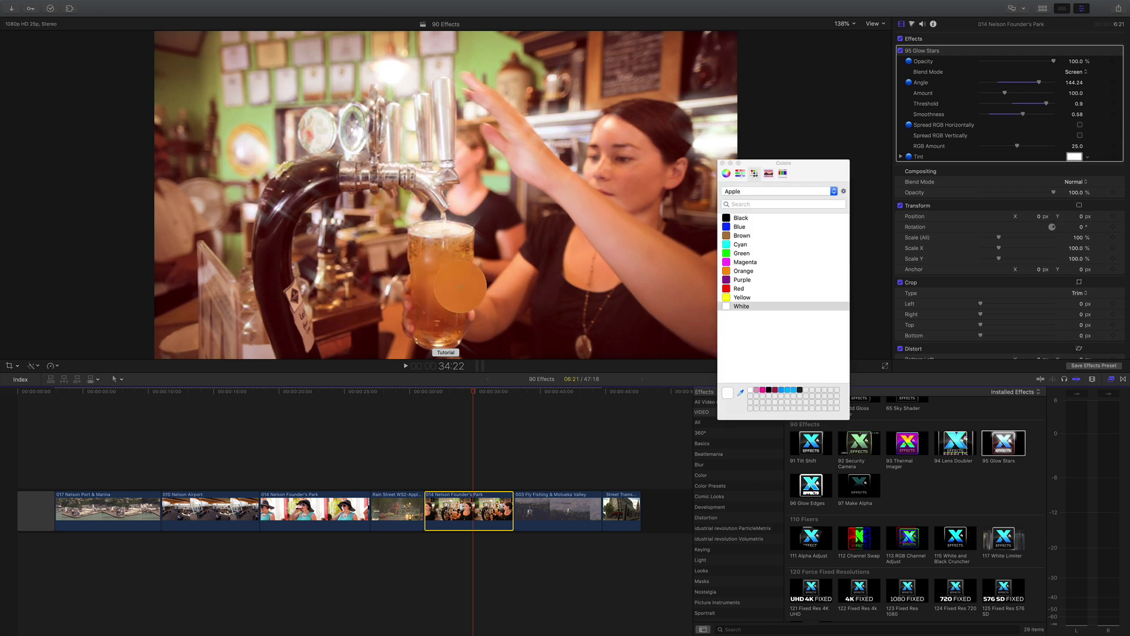
pyautogui.click(461, 290)
pyautogui.click(722, 164)
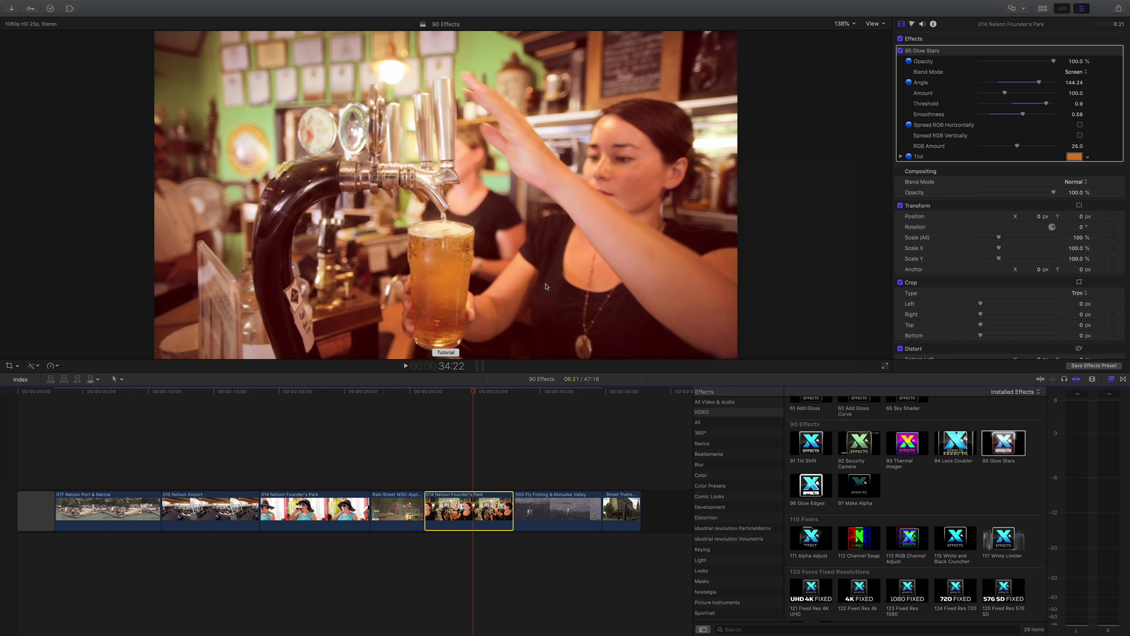
pyautogui.moveTo(474, 389); pyautogui.dragTo(462, 396)
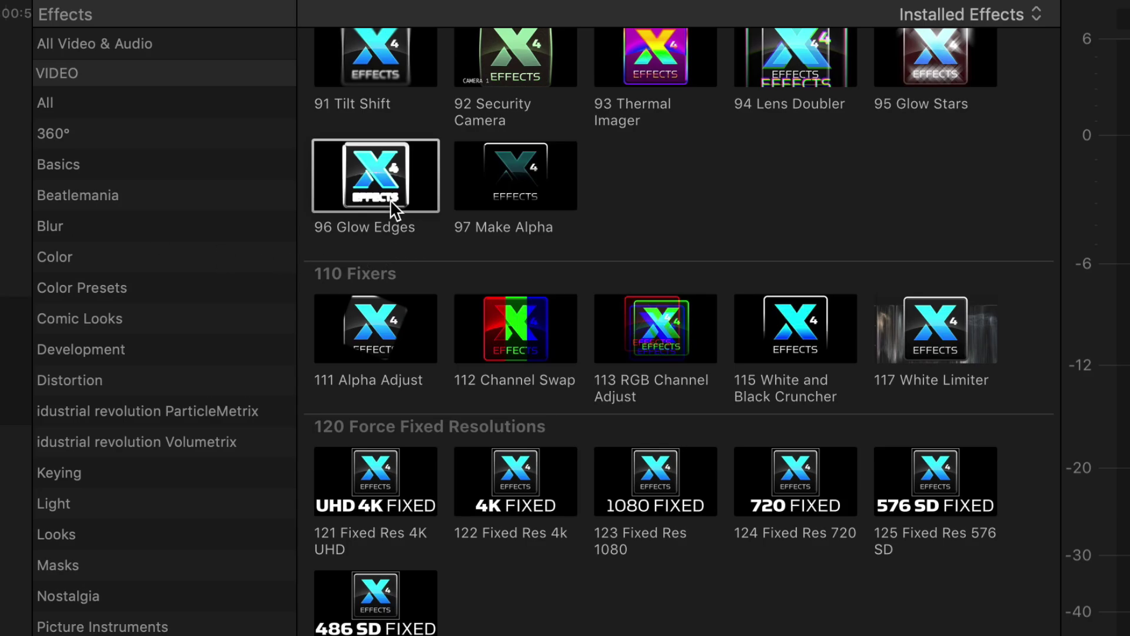
# Step: Apply Glow Edges to the helicopter clip and lower its intensity to 38
pyautogui.click(395, 201)
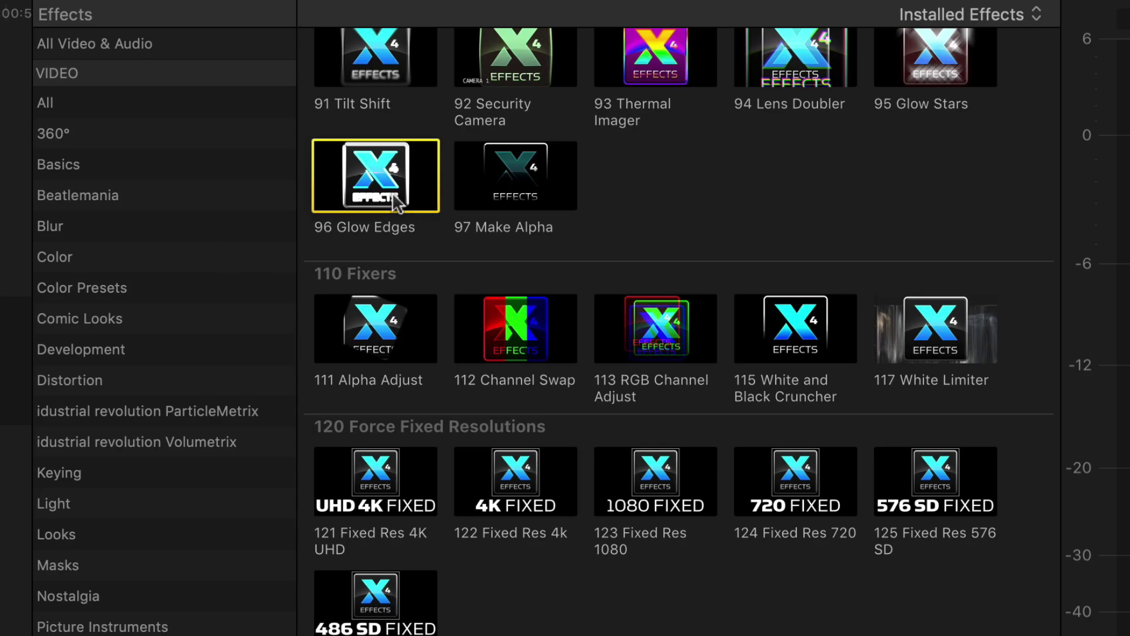
pyautogui.doubleClick(394, 202)
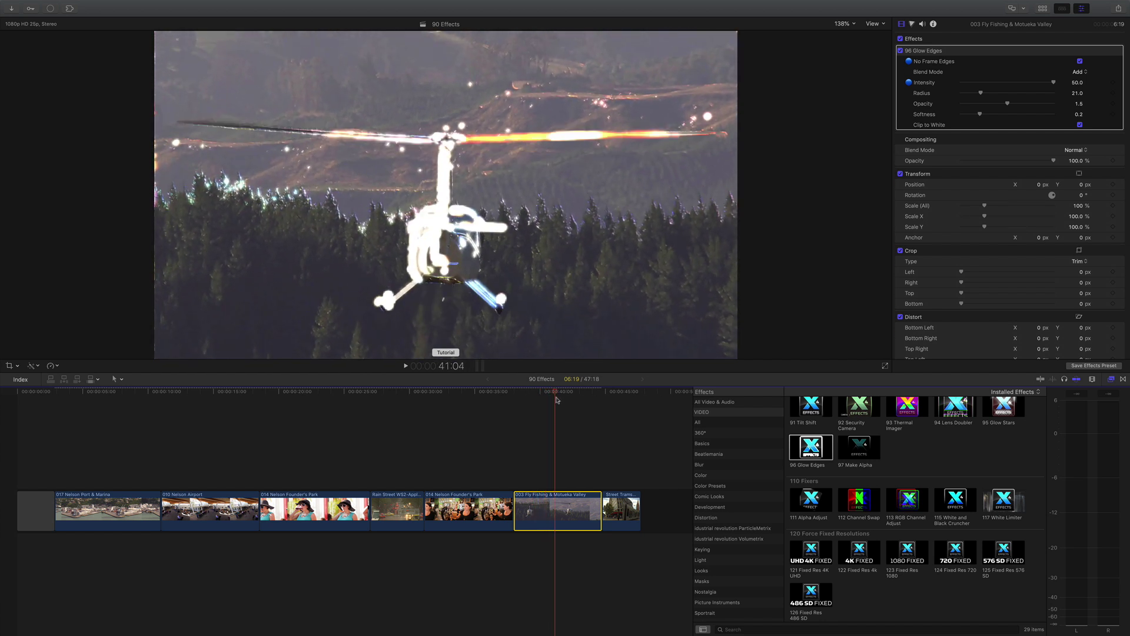
pyautogui.moveTo(556, 399); pyautogui.dragTo(545, 401)
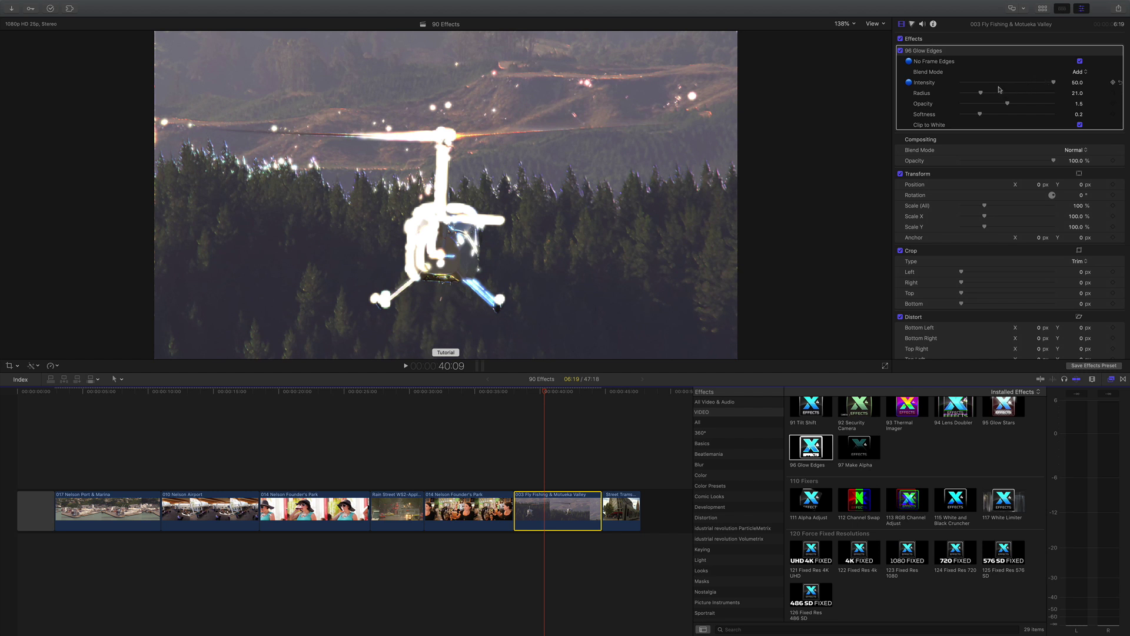
pyautogui.moveTo(1051, 84); pyautogui.dragTo(975, 106)
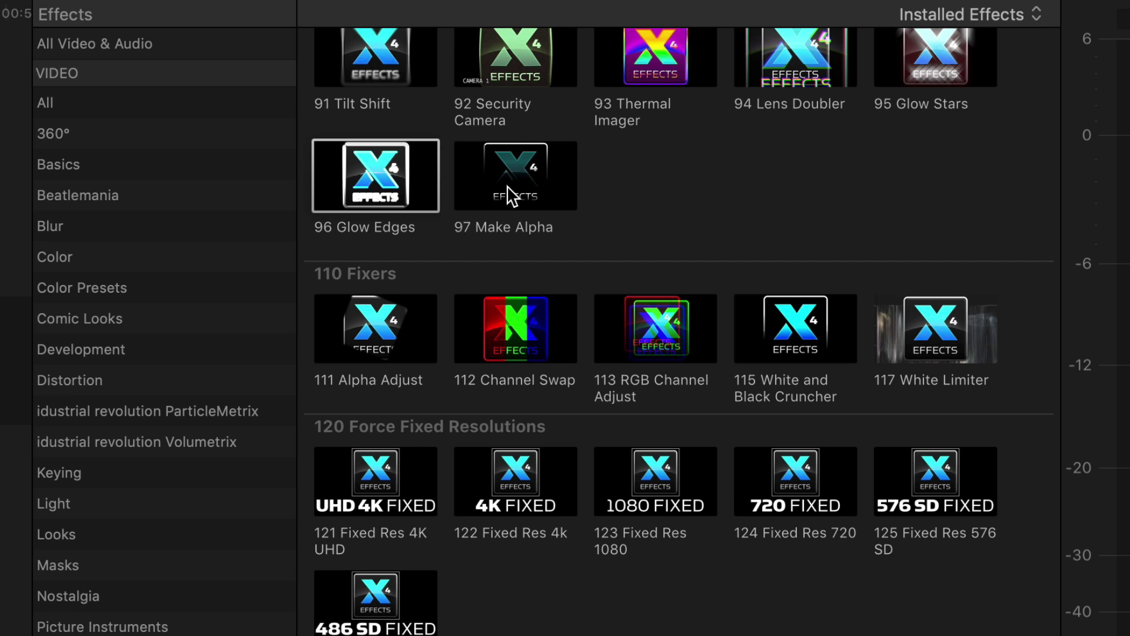
# Step: Apply Make Alpha to the Street Trams clip with Invert Mask ticked
pyautogui.moveTo(510, 197); pyautogui.dragTo(629, 502)
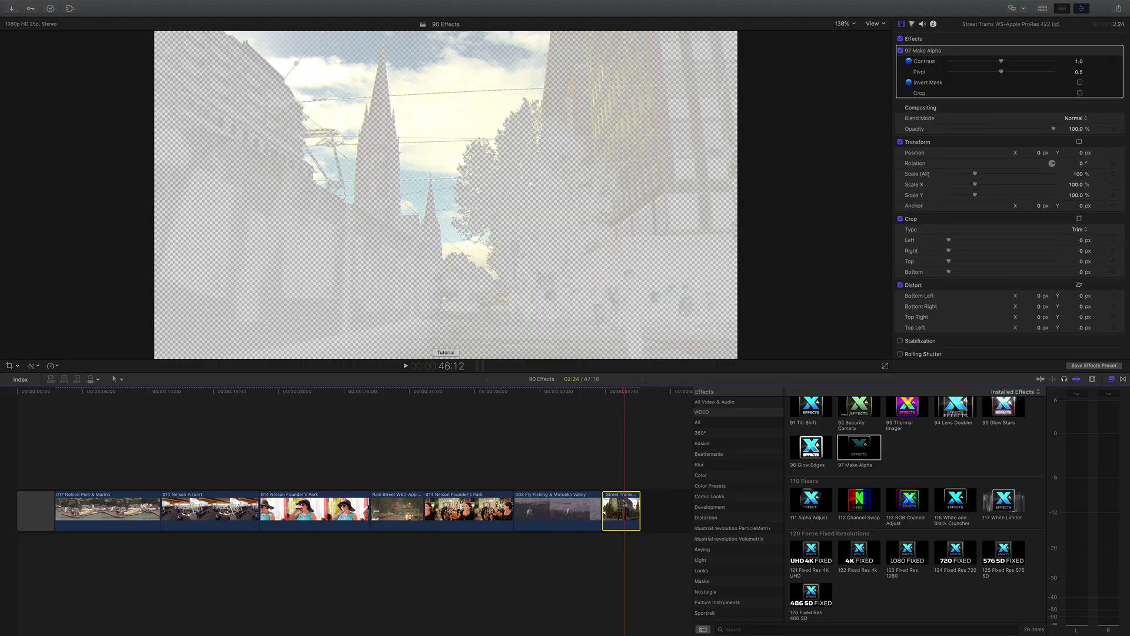
pyautogui.click(1081, 84)
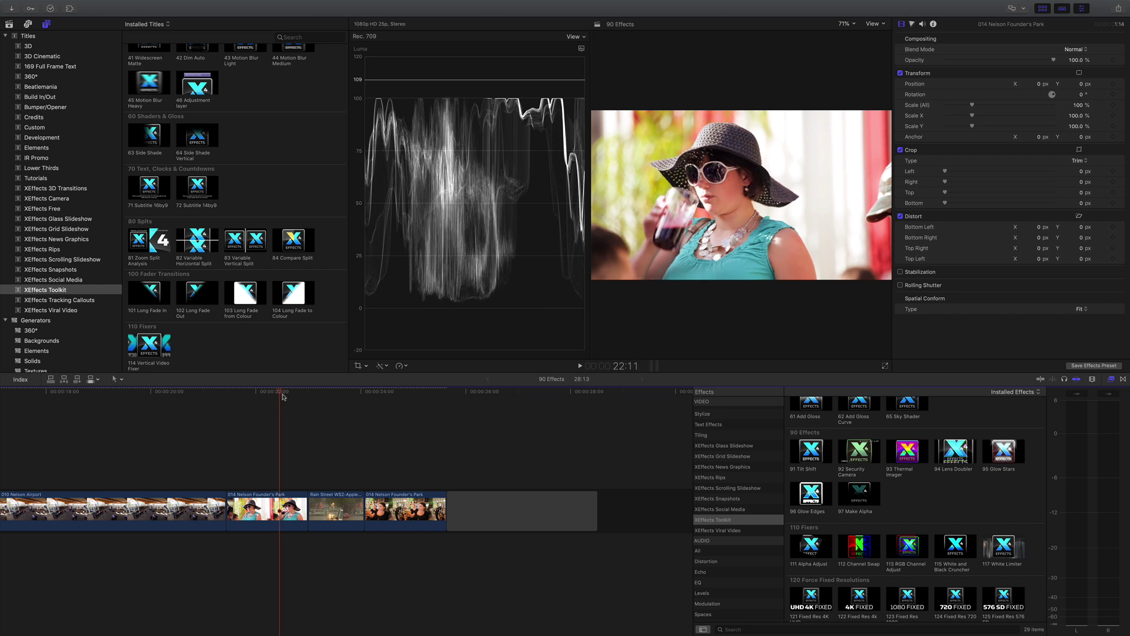
# Step: Add 102 Long Fade Out above the woman-in-hat clip, trimmed to end with the third clip
pyautogui.moveTo(335, 396); pyautogui.dragTo(258, 395)
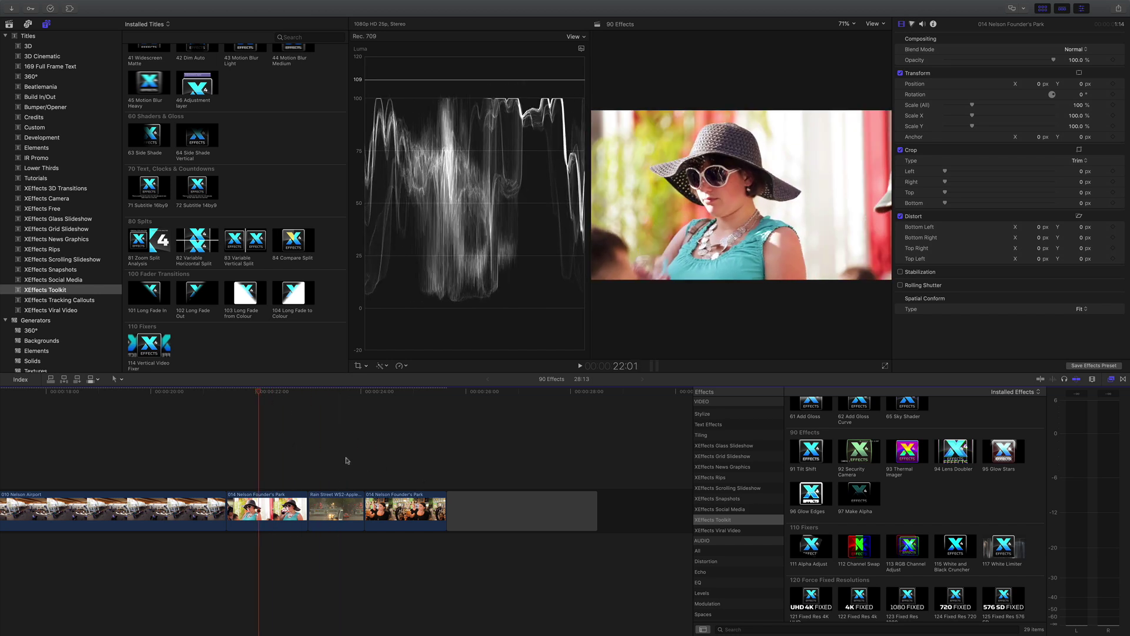
pyautogui.moveTo(191, 303); pyautogui.dragTo(232, 483)
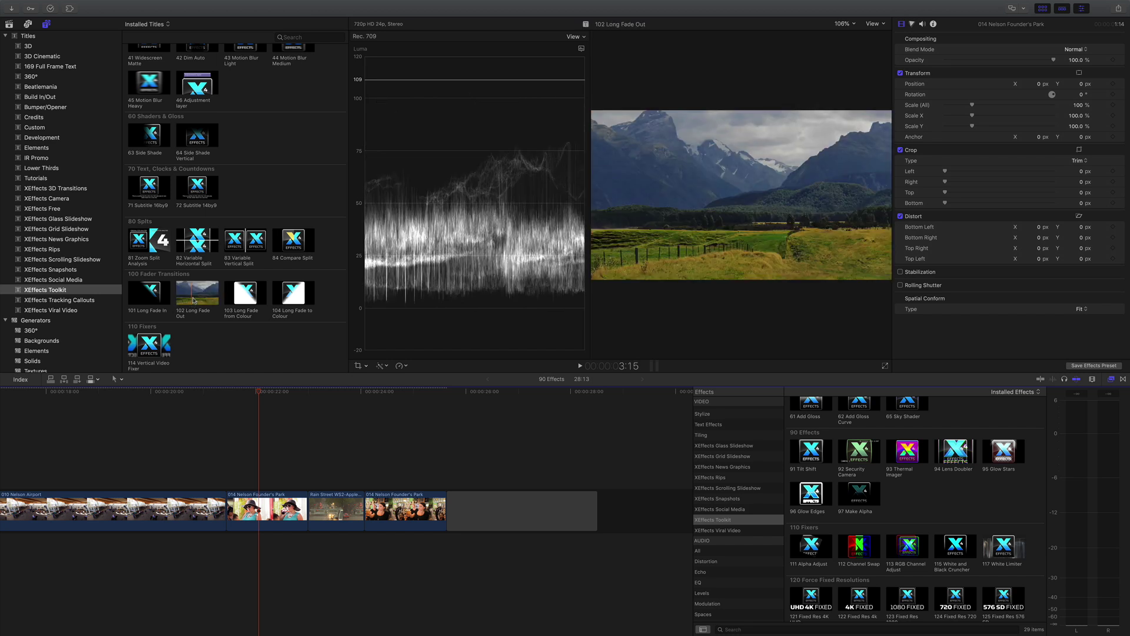
pyautogui.press('super+7')
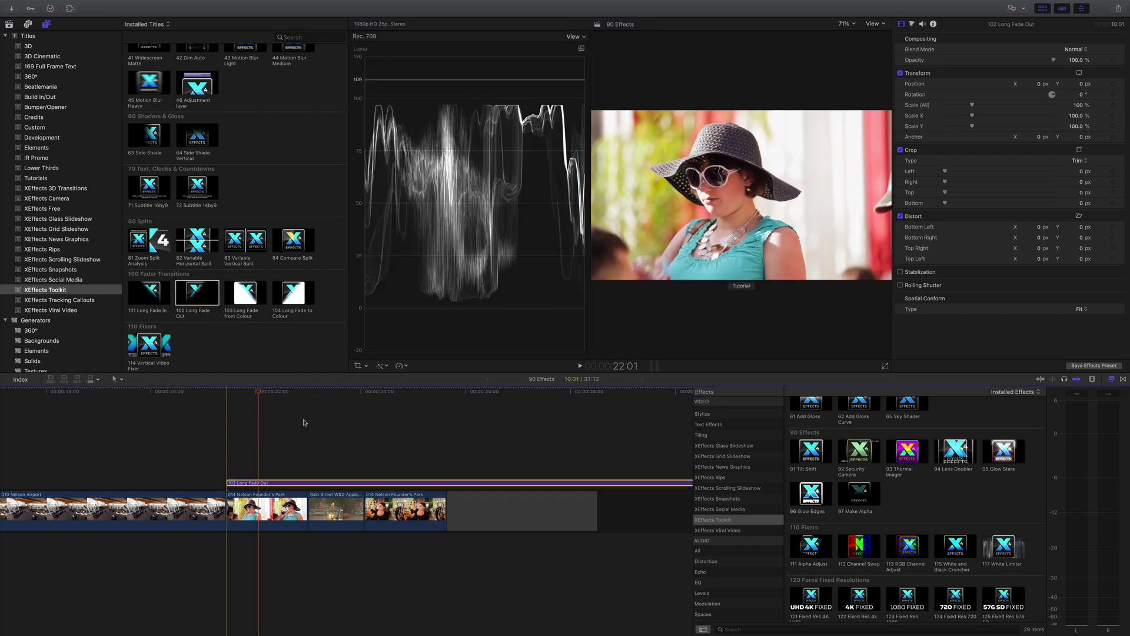
pyautogui.hscroll(3, 303, 422)
pyautogui.hscroll(2, 302, 422)
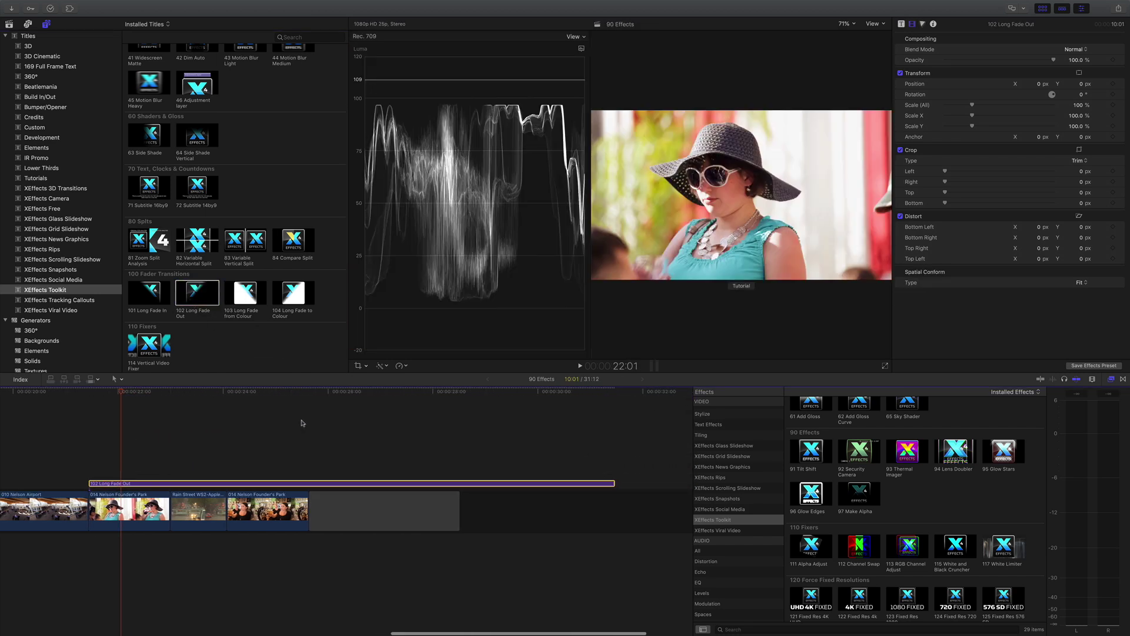
pyautogui.moveTo(615, 483); pyautogui.dragTo(307, 483)
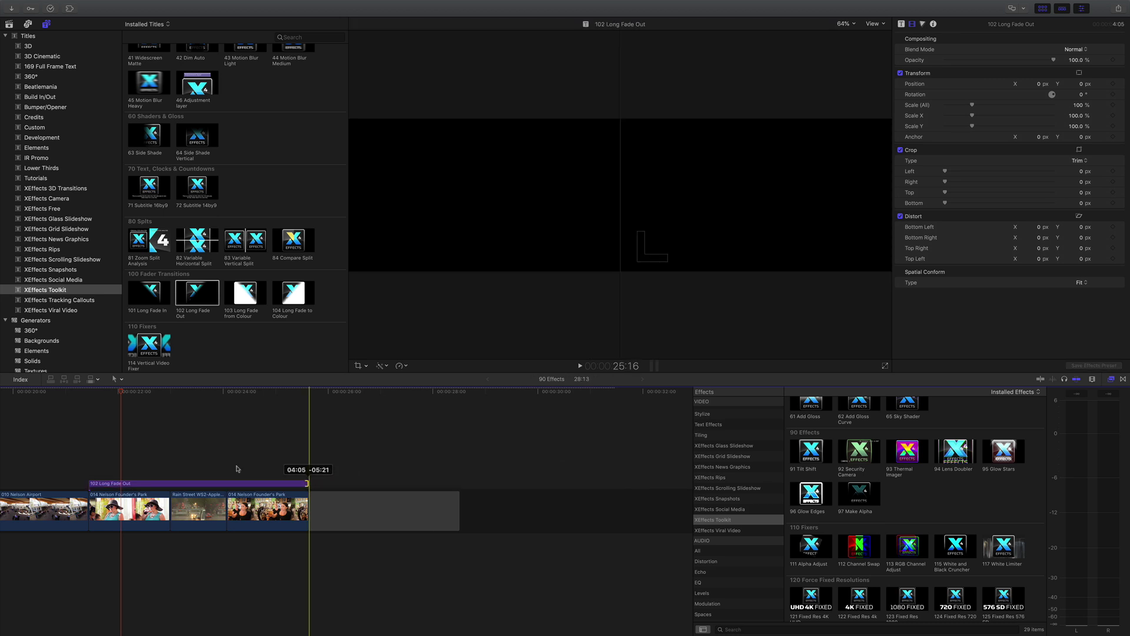
pyautogui.hscroll(-3, 236, 469)
pyautogui.hscroll(-2, 236, 469)
pyautogui.click(234, 394)
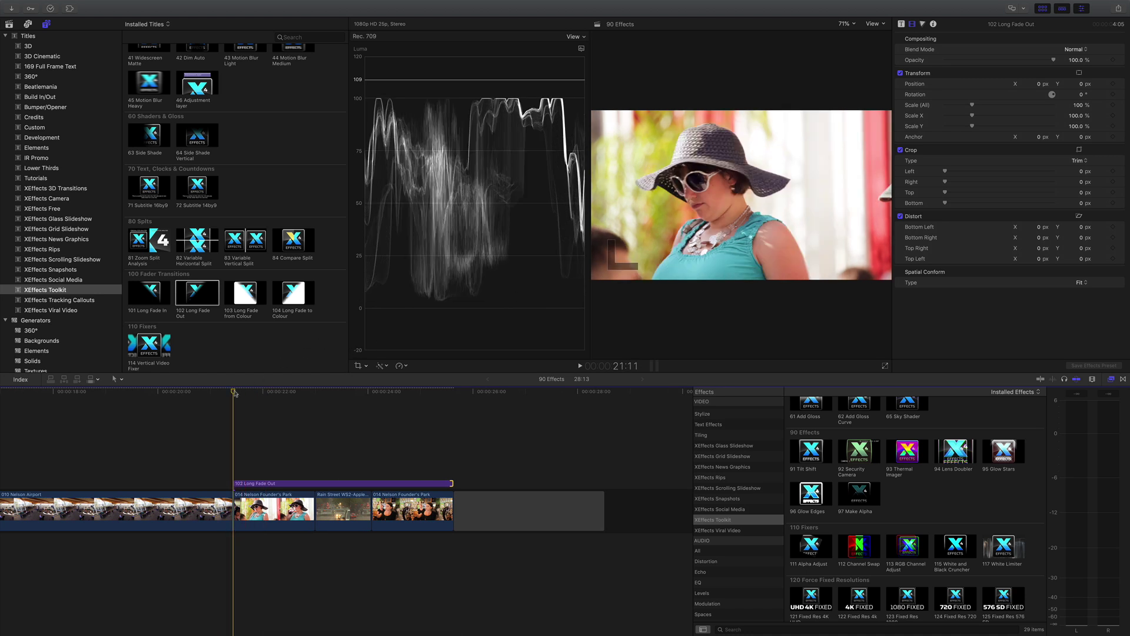
pyautogui.press('space')
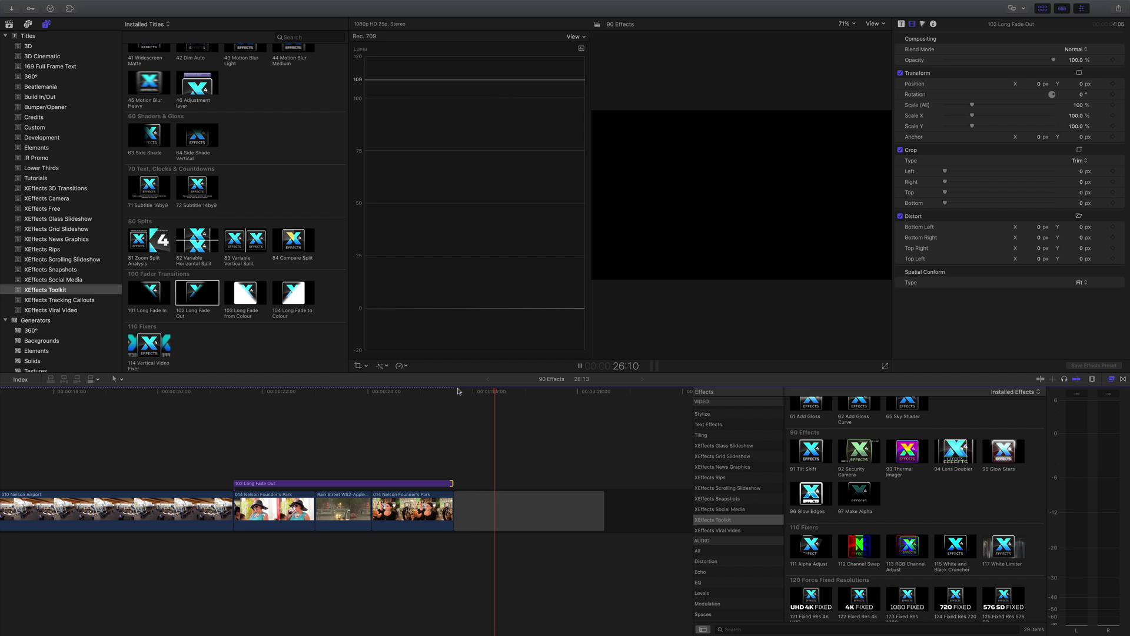
pyautogui.click(433, 394)
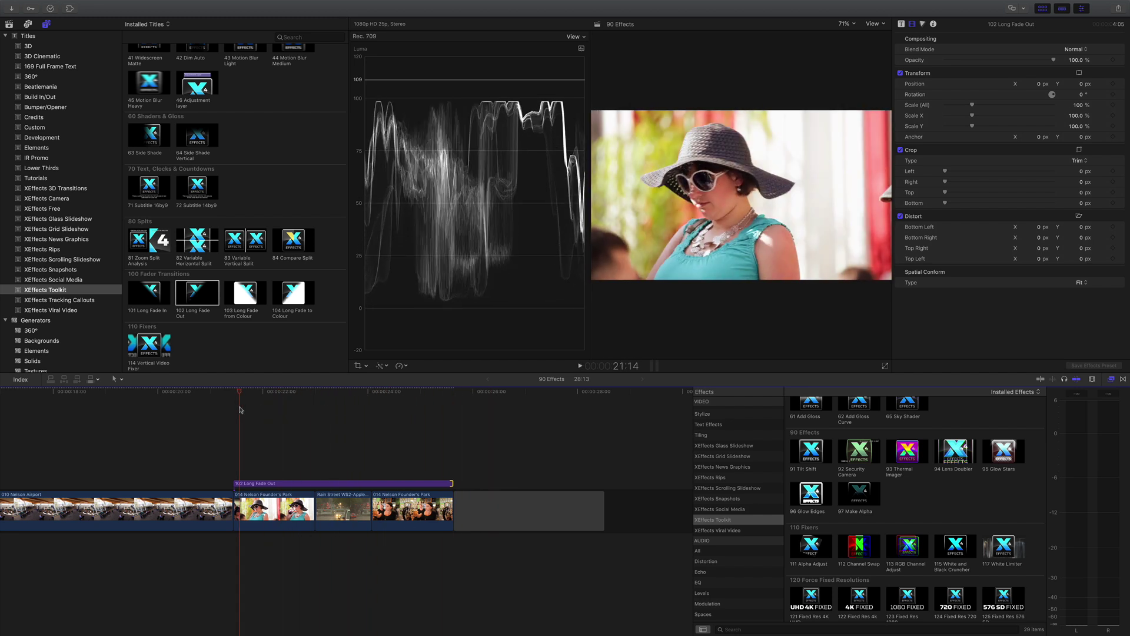
pyautogui.moveTo(433, 394); pyautogui.dragTo(235, 393)
pyautogui.press('space')
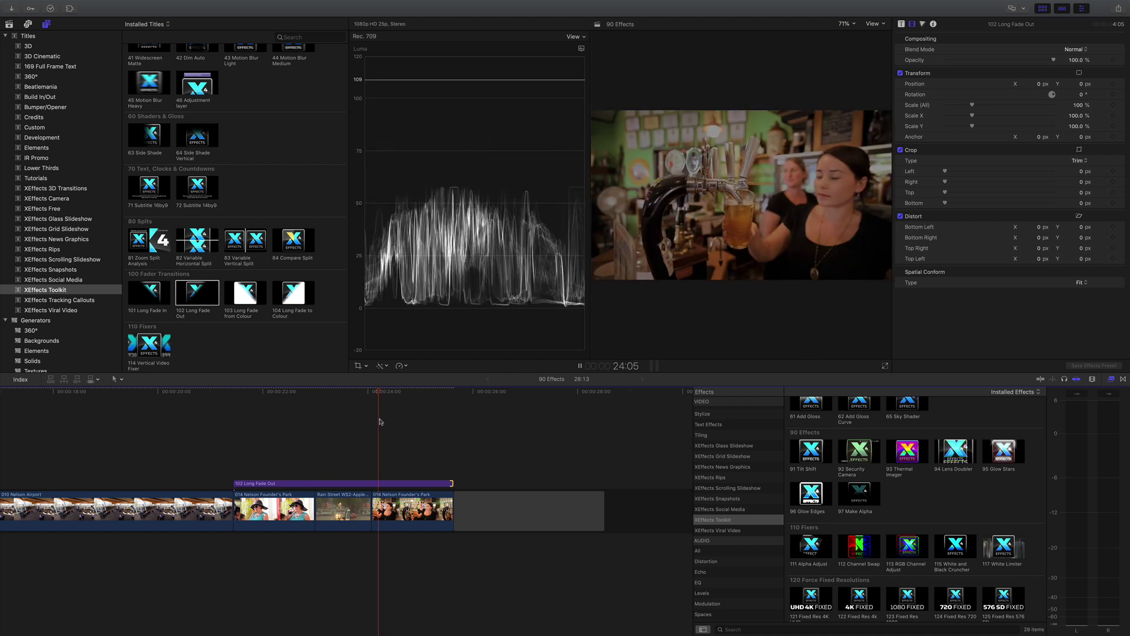
pyautogui.press('space')
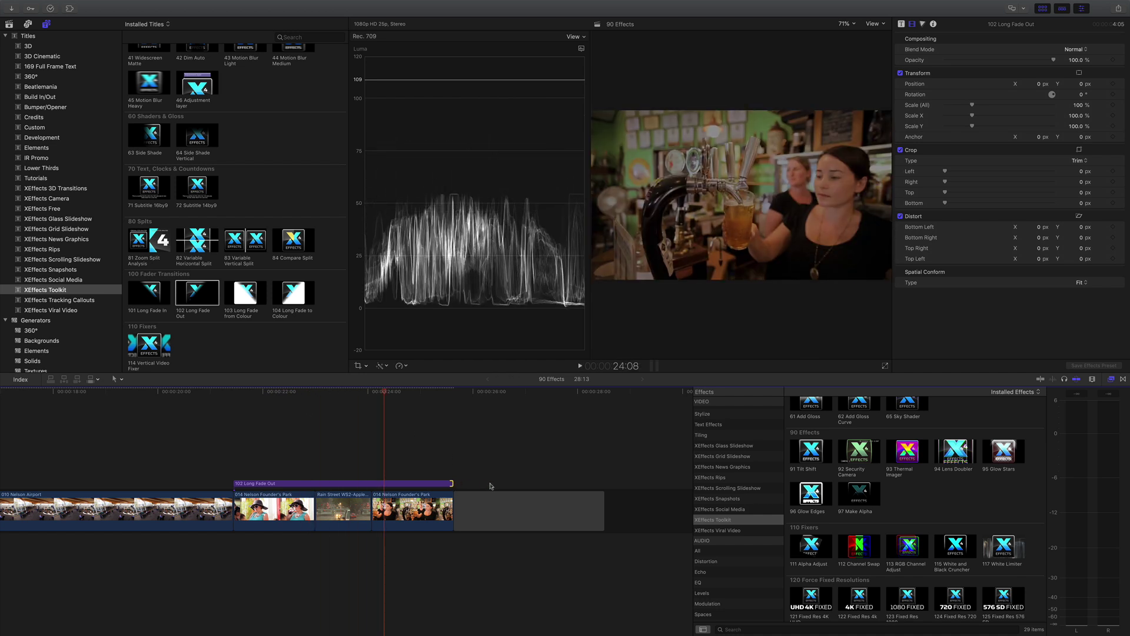